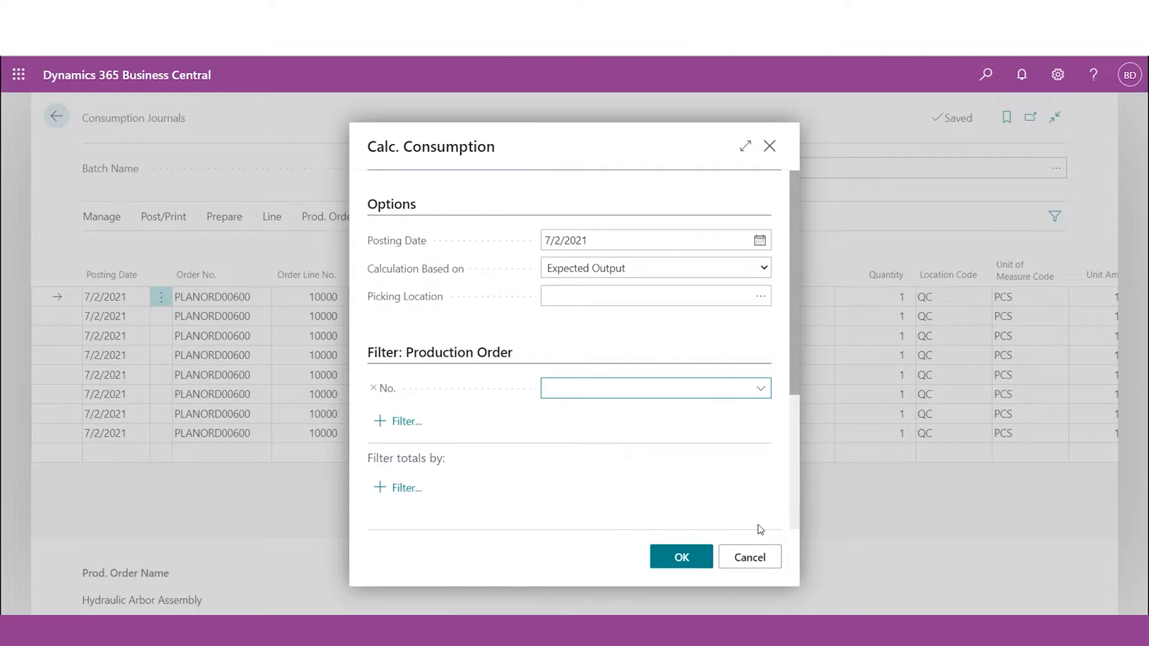
# Dismiss the consumption calculation without running it and review the component lines in the DEFAULT consumption journal.
pyautogui.click(769, 146)
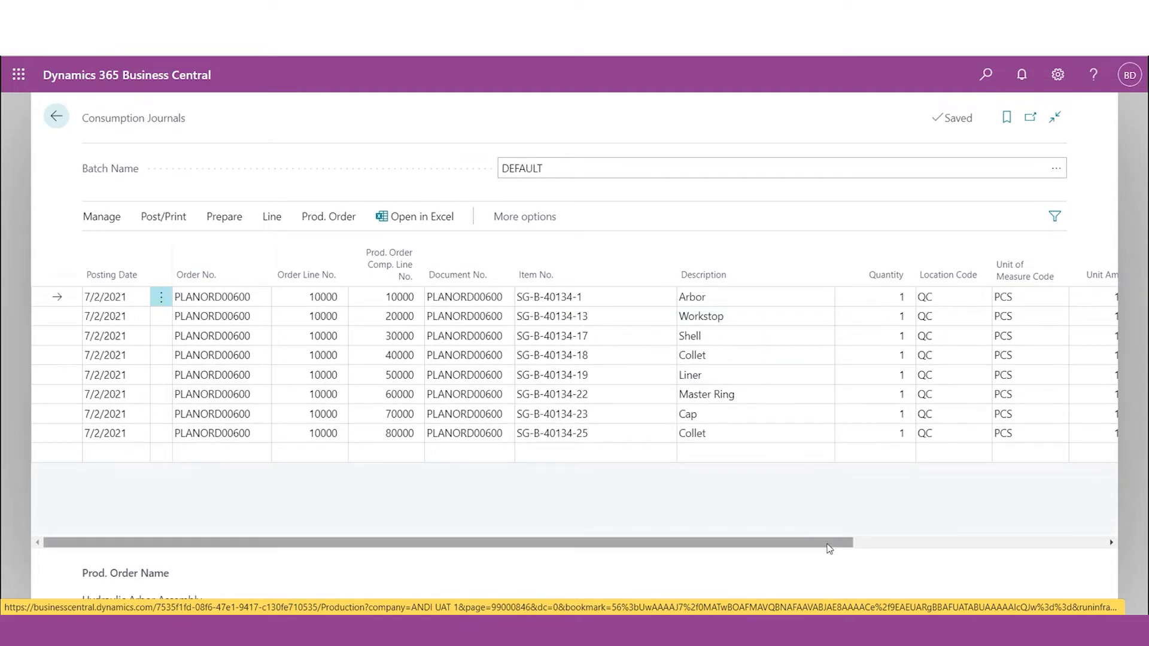
pyautogui.click(954, 547)
pyautogui.moveTo(944, 544); pyautogui.dragTo(267, 546)
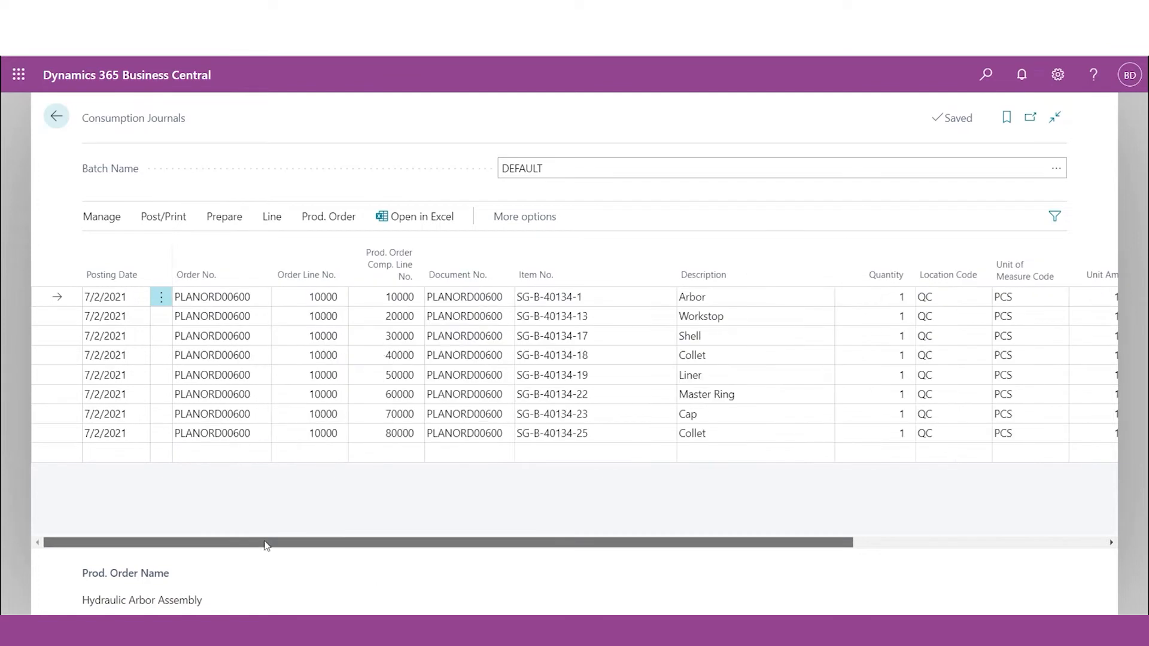
pyautogui.click(55, 117)
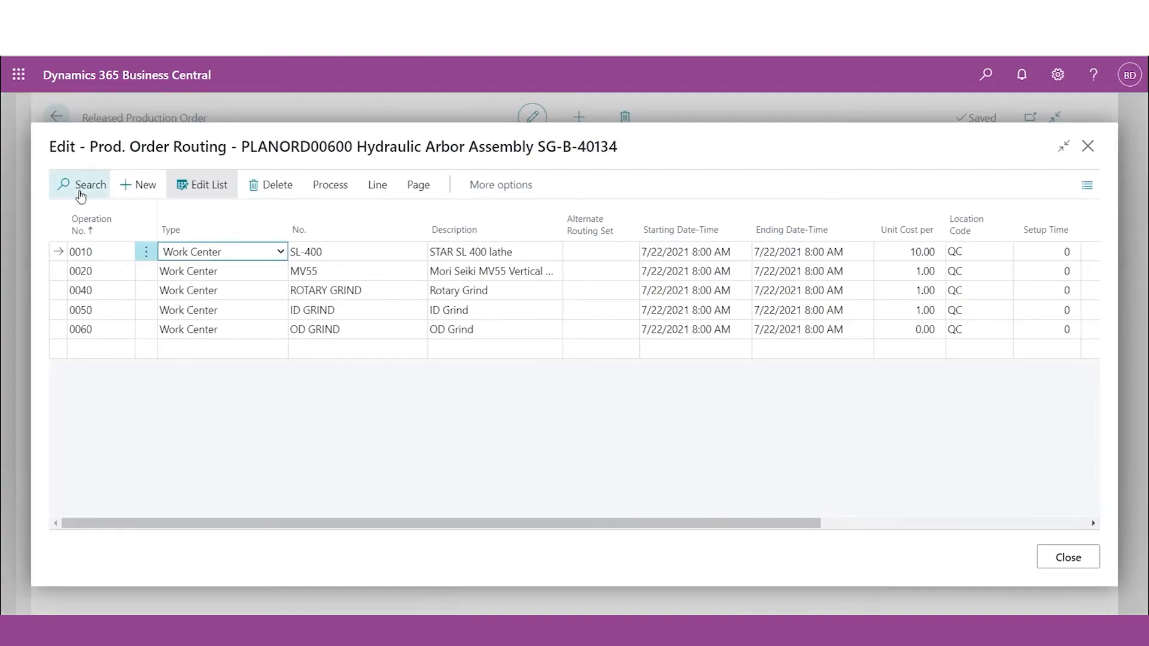
# Close the production order's routing and view the cost statistics of the released Hydraulic Arbor Assembly order.
pyautogui.click(1088, 146)
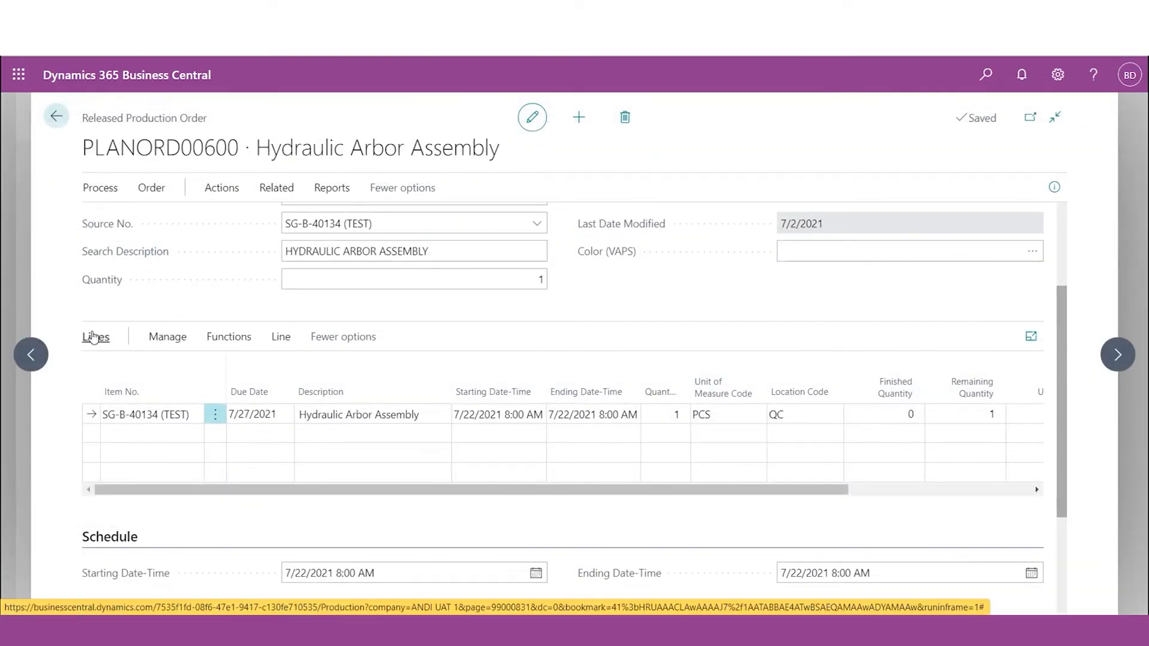
pyautogui.click(150, 189)
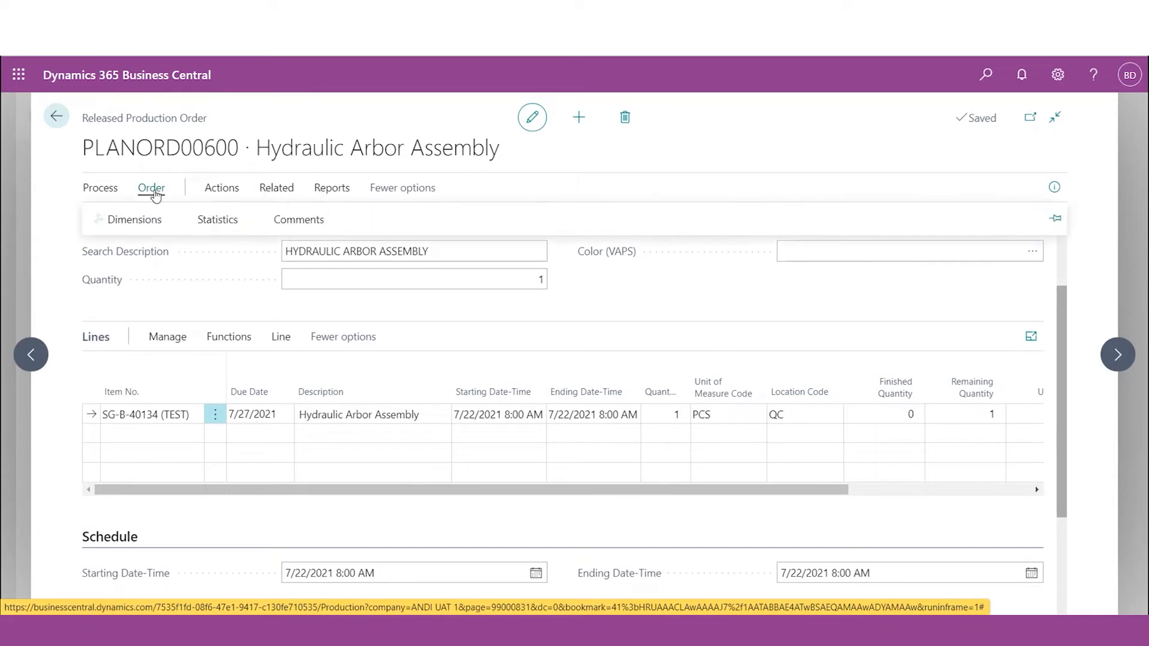
pyautogui.click(212, 219)
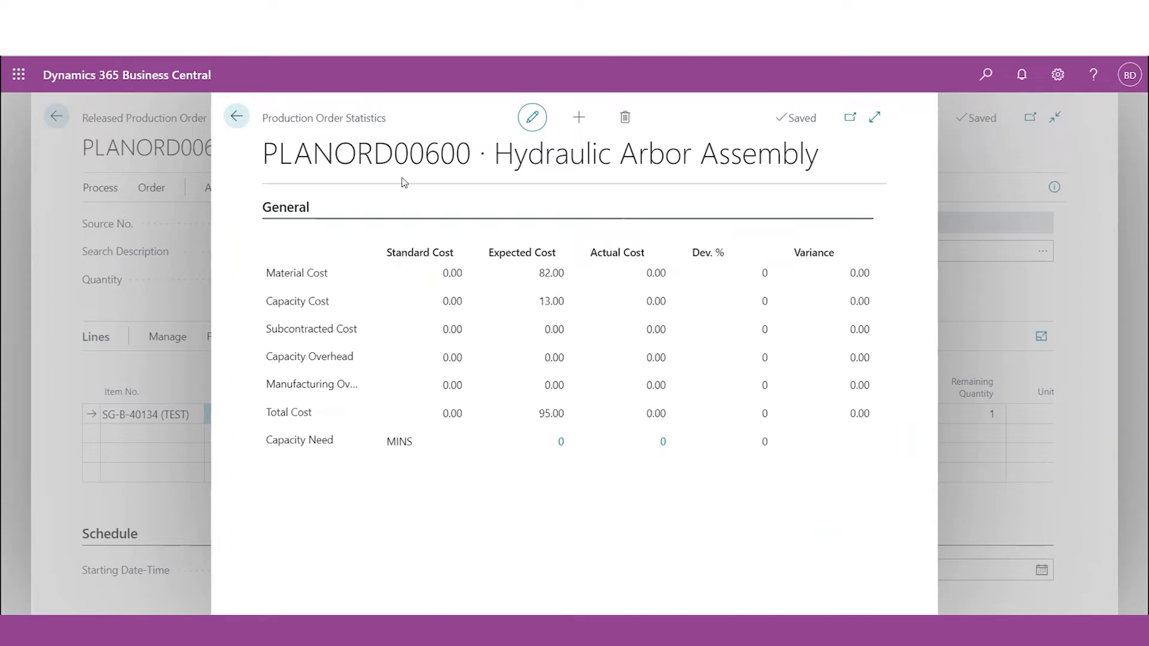
pyautogui.click(236, 115)
pyautogui.click(56, 115)
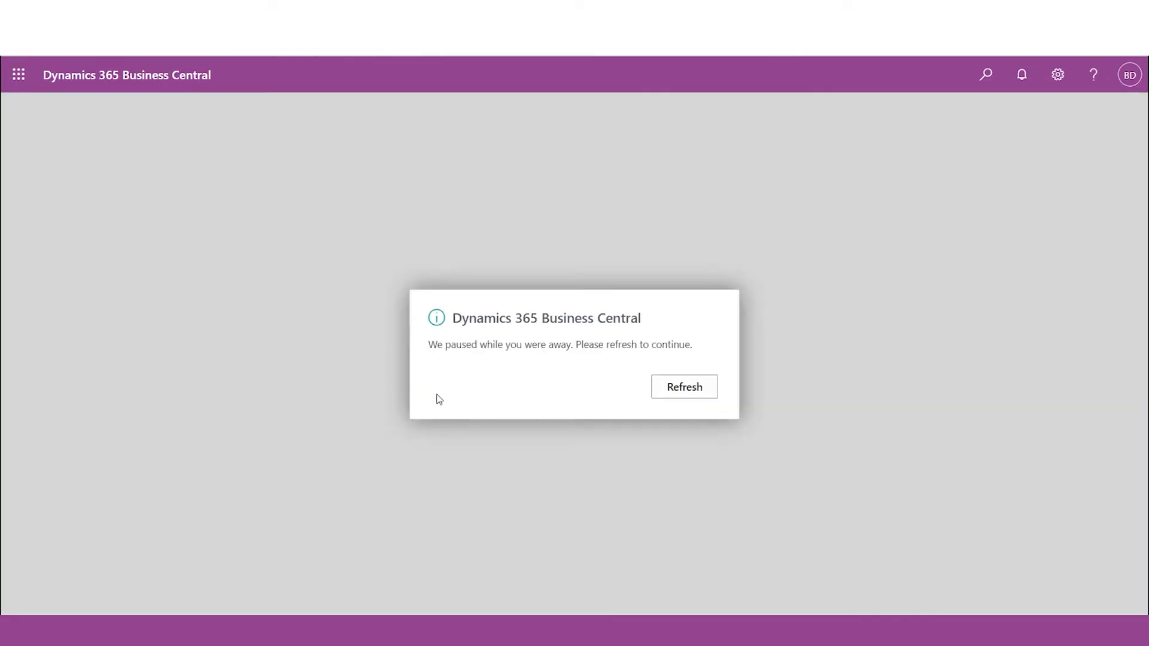
# Refresh the paused session and inspect the output journal's first line, including the available capacity units of measure.
pyautogui.click(691, 392)
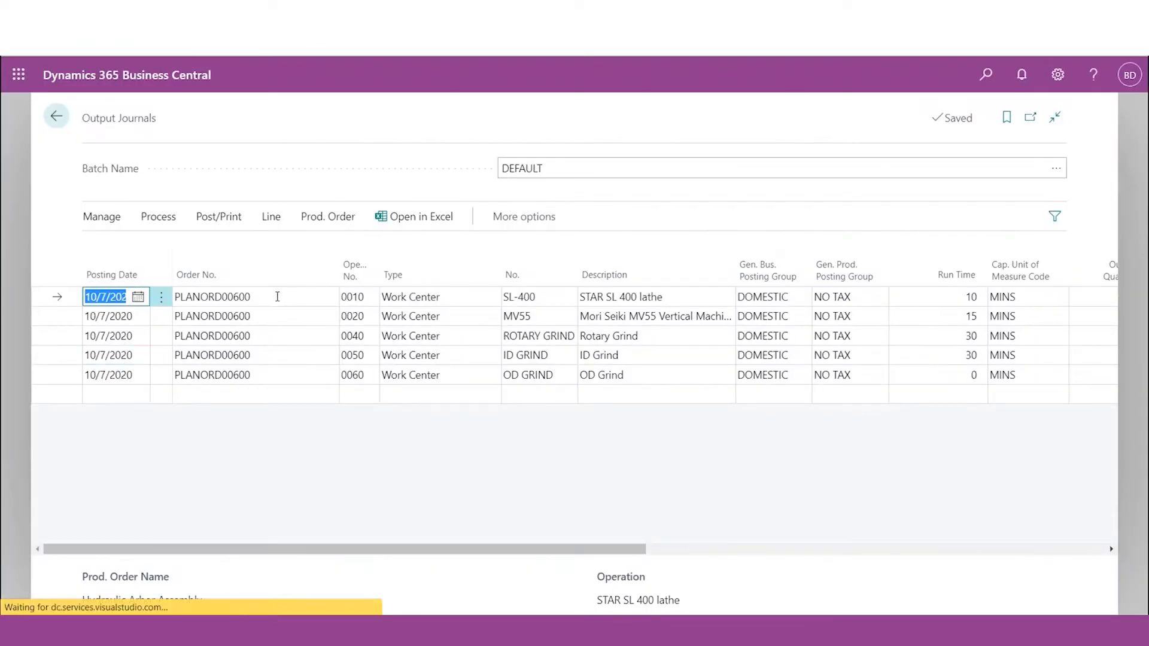
pyautogui.moveTo(254, 296); pyautogui.dragTo(162, 306)
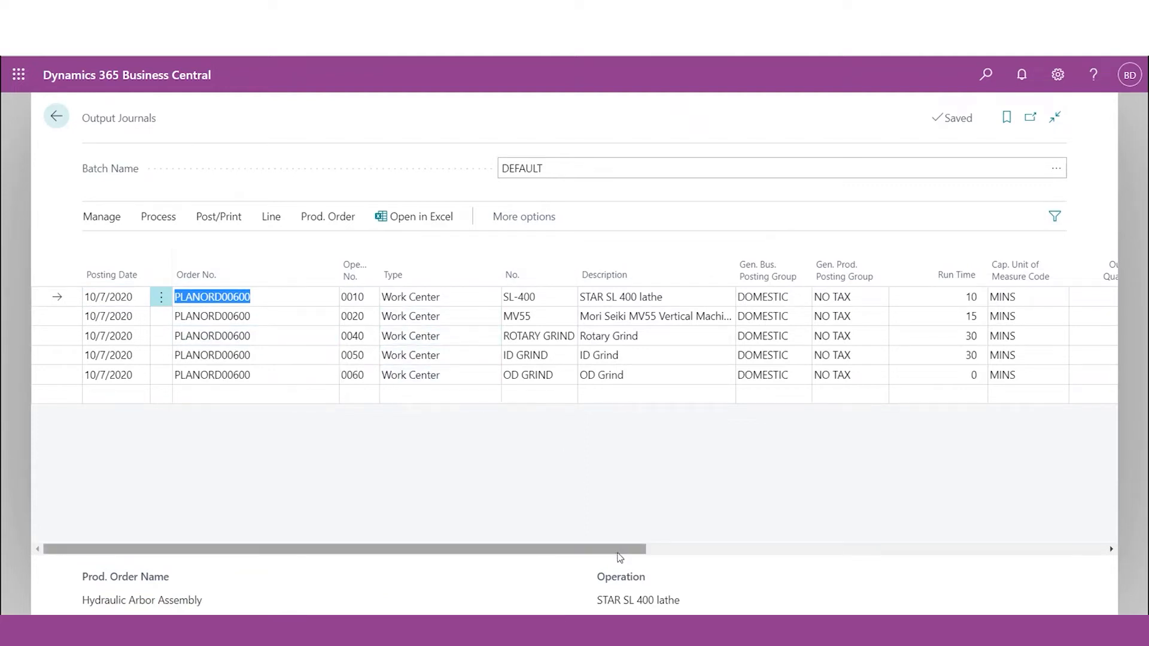
pyautogui.hscroll(3, 636, 558)
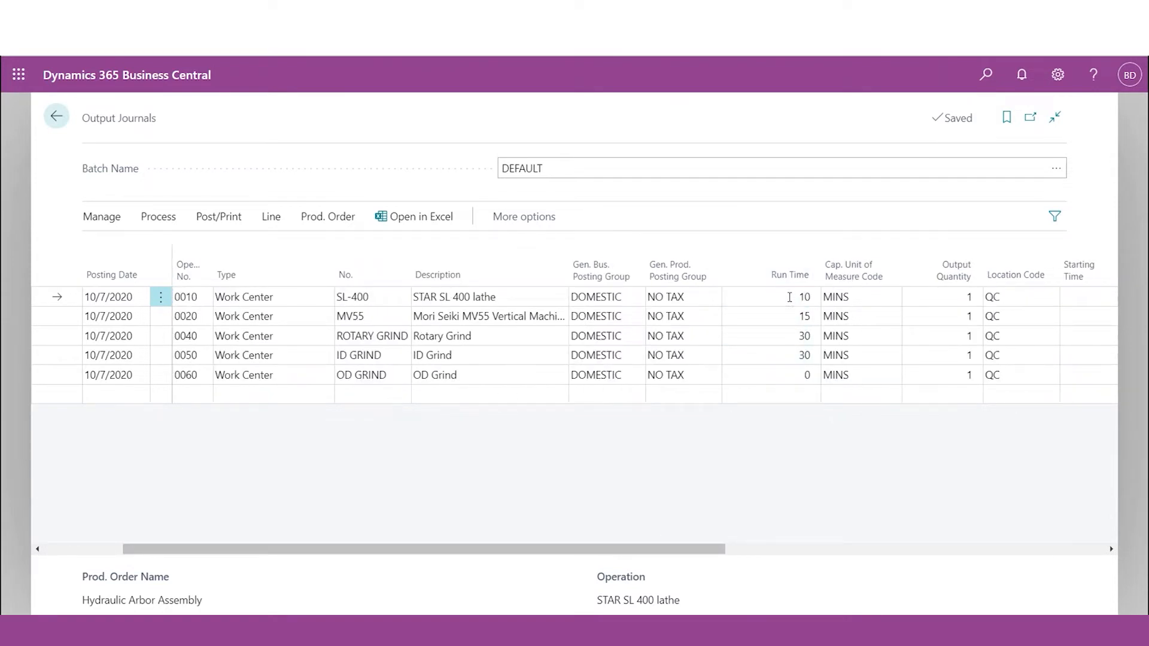
pyautogui.click(853, 296)
pyautogui.click(892, 297)
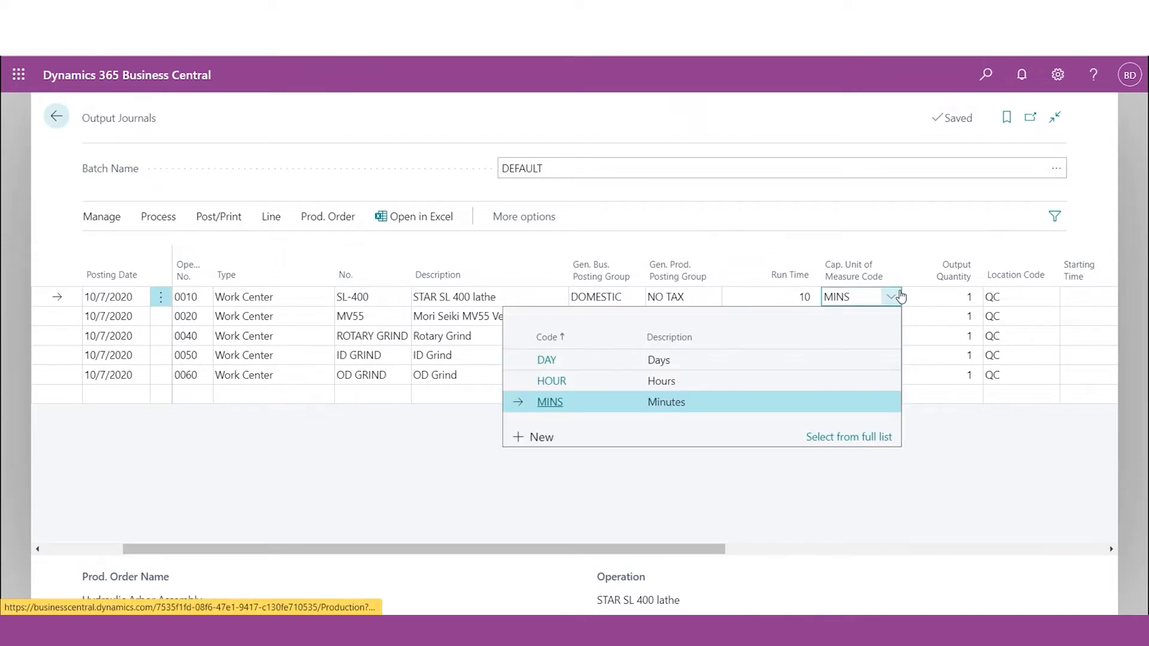
pyautogui.click(941, 219)
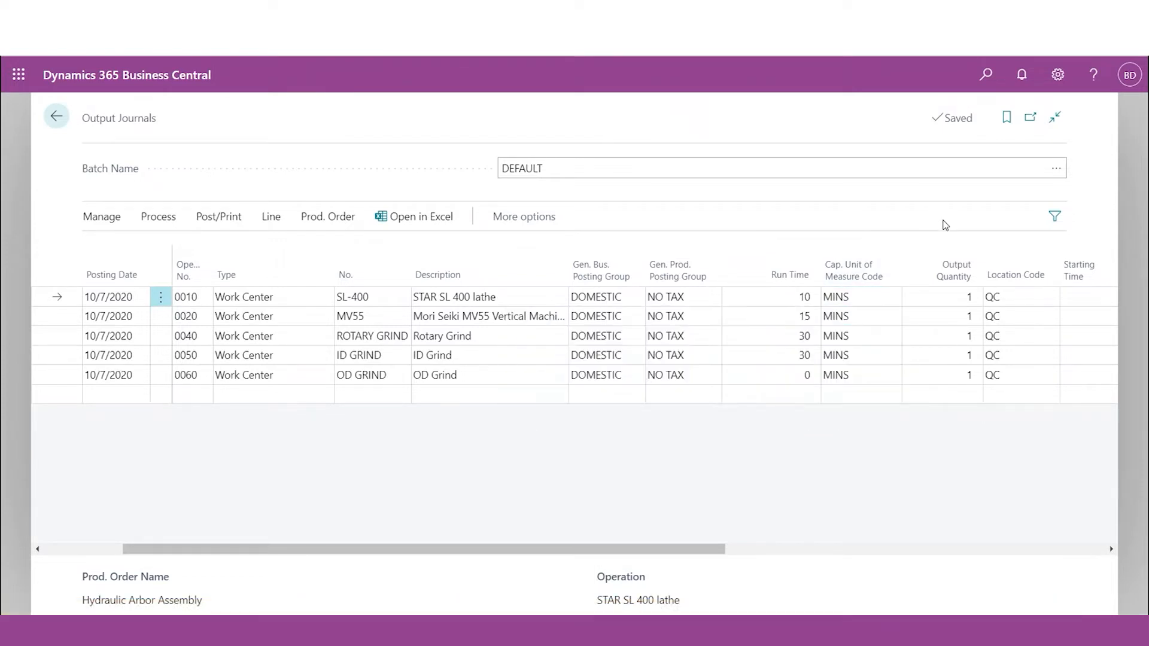
# Check the run time of the STAR SL 400 lathe operation and the output journal's posting options.
pyautogui.click(799, 290)
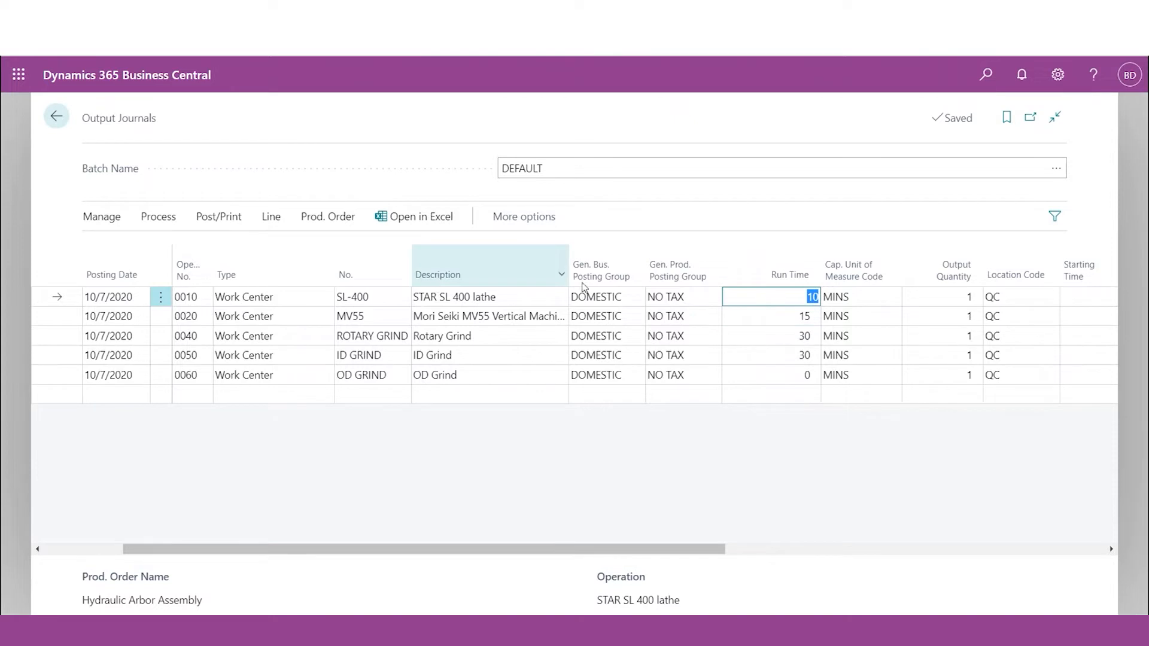
pyautogui.click(768, 293)
pyautogui.click(218, 216)
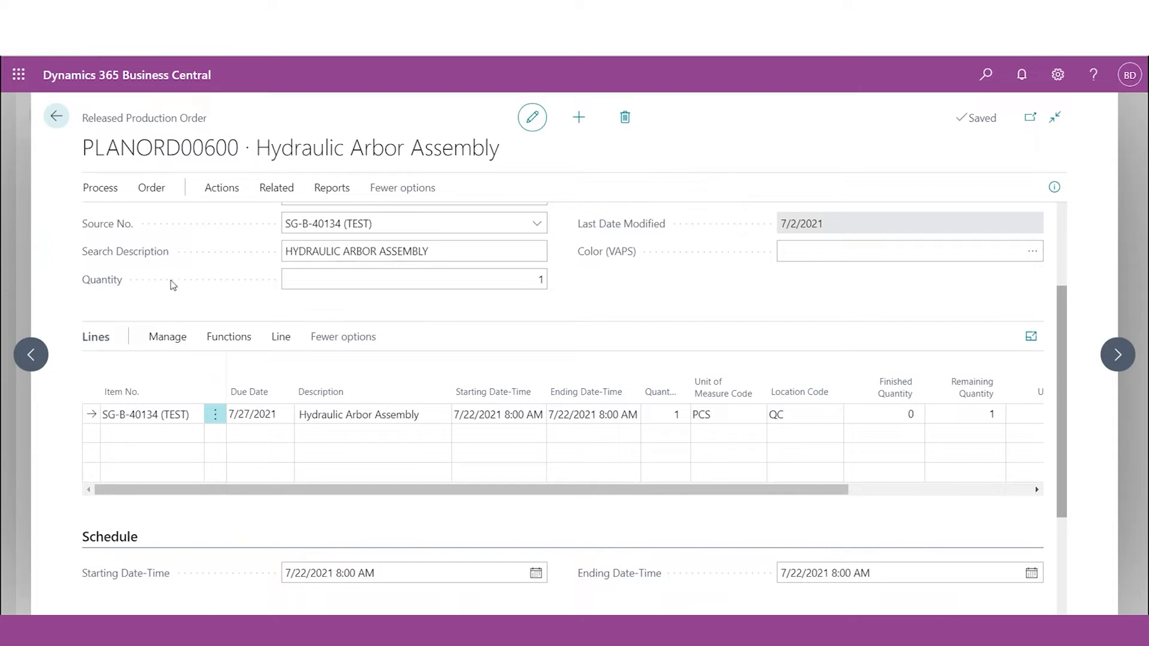
# Start changing the released production order's status to Finished with Update Unit Cost enabled, and decline the change.
pyautogui.click(222, 187)
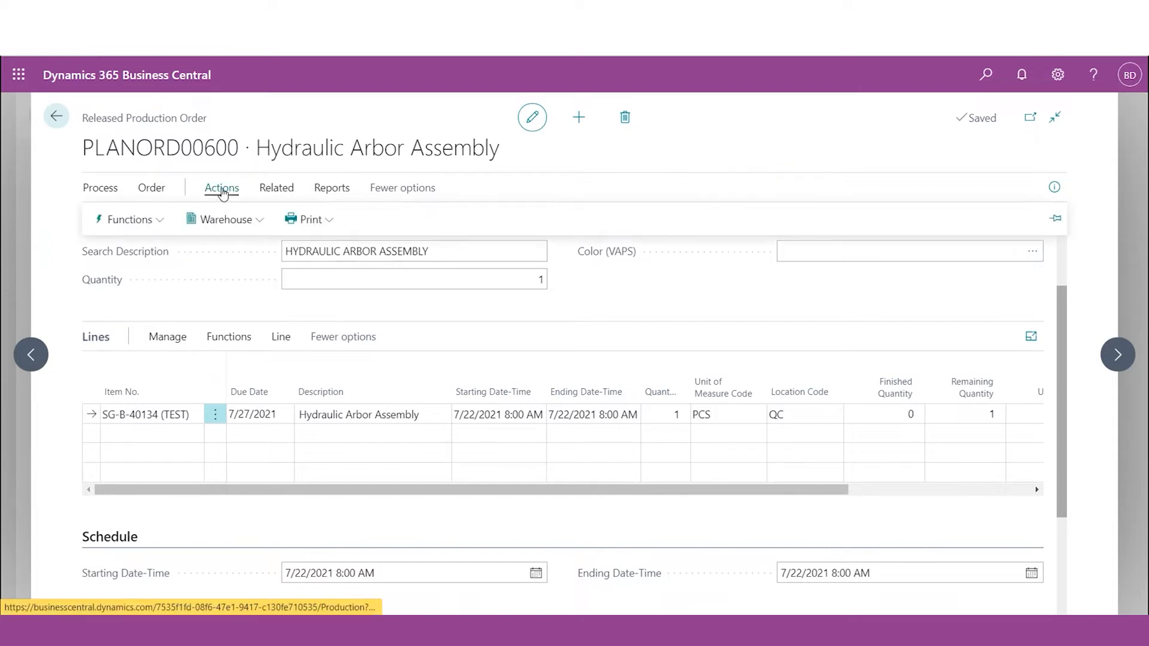
pyautogui.click(143, 220)
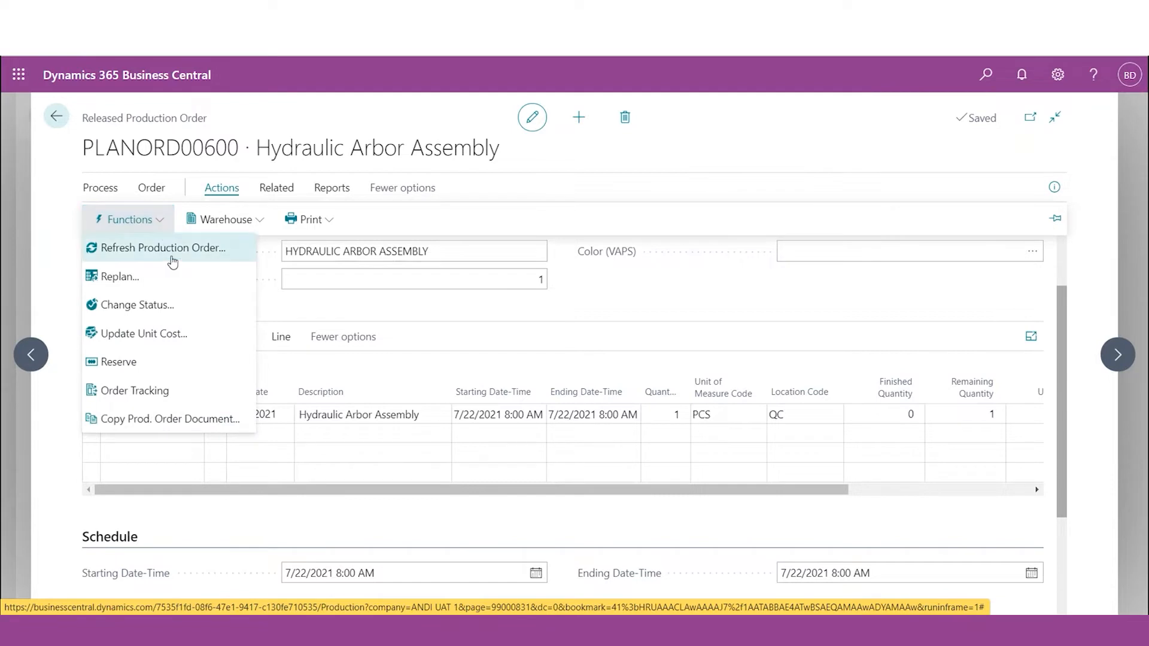
pyautogui.click(172, 305)
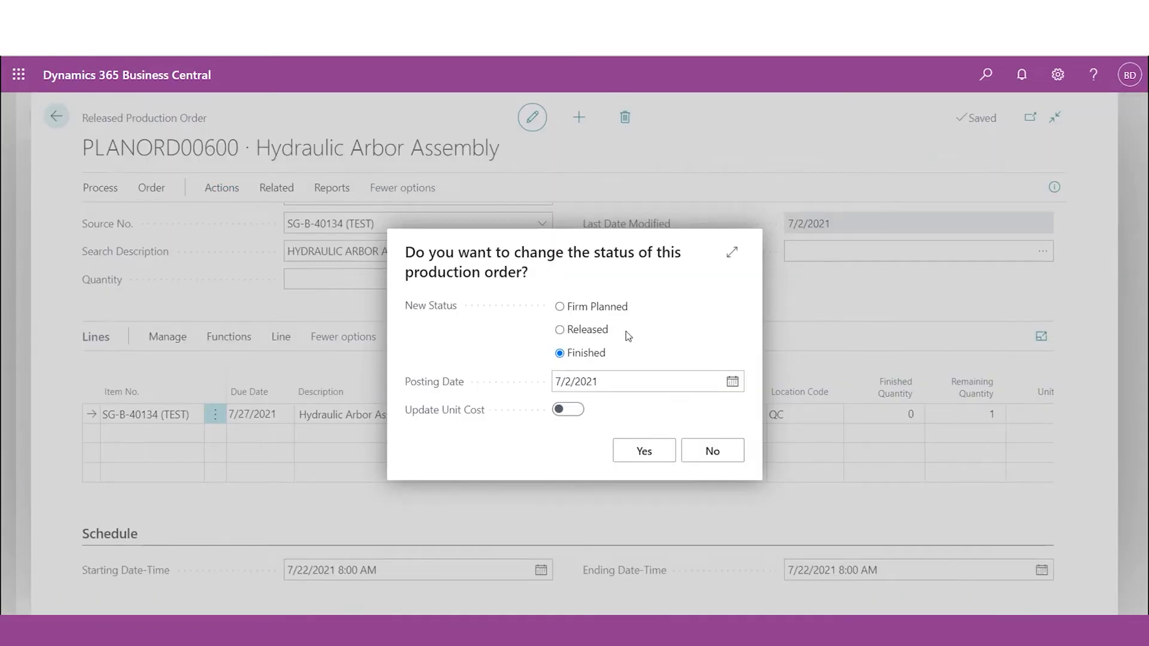
pyautogui.click(575, 409)
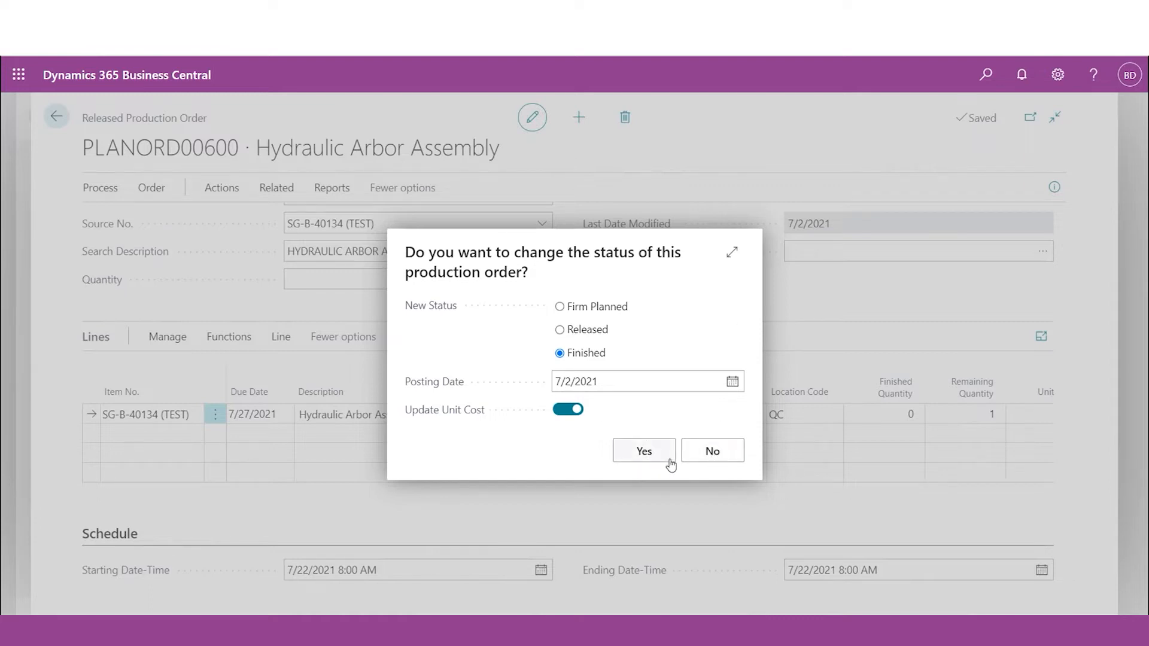
pyautogui.click(709, 451)
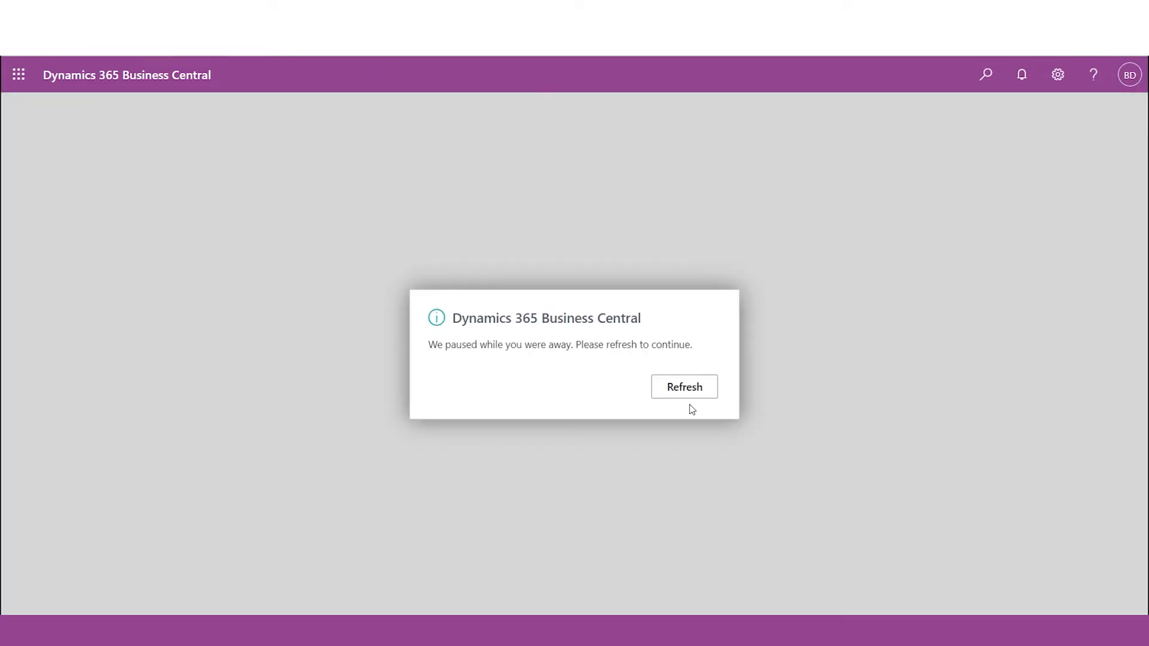
# Refresh the paused session and view the cost statistics of the finished production order for Switch - SP2T - CDS0622.
pyautogui.click(688, 389)
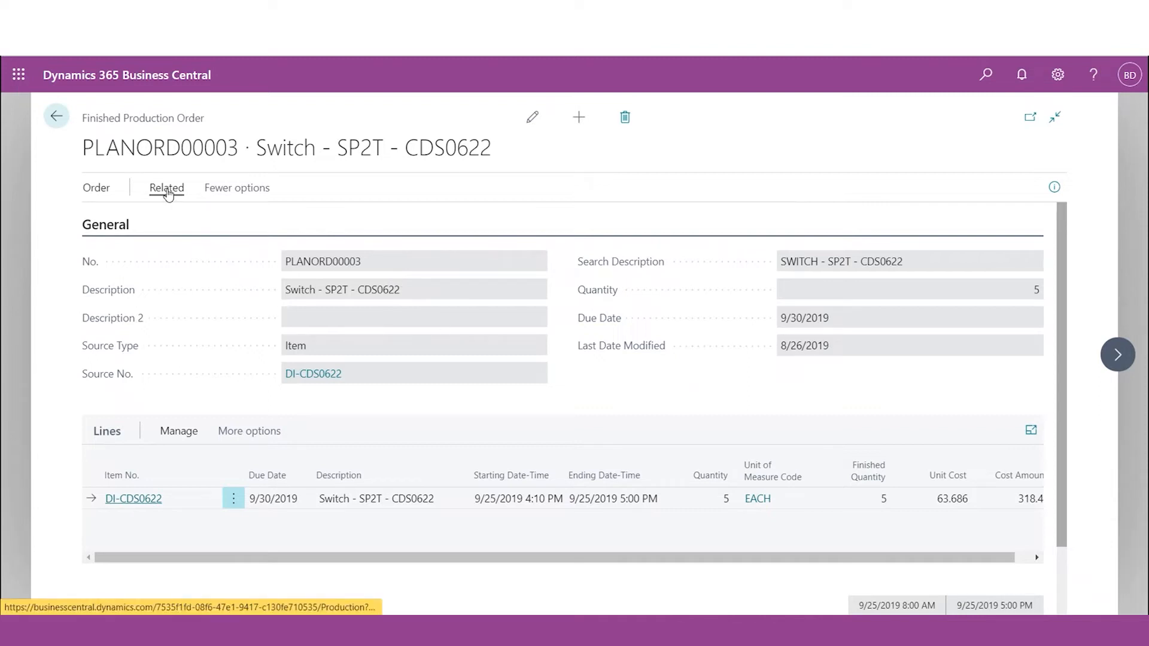
pyautogui.click(93, 190)
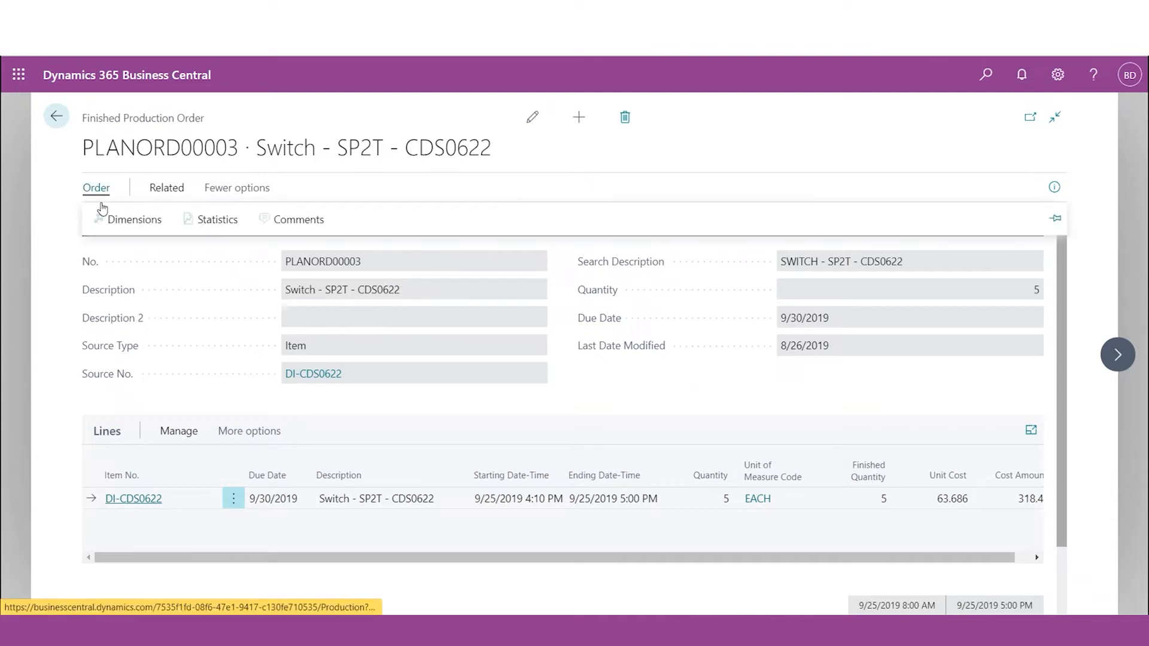
pyautogui.click(216, 221)
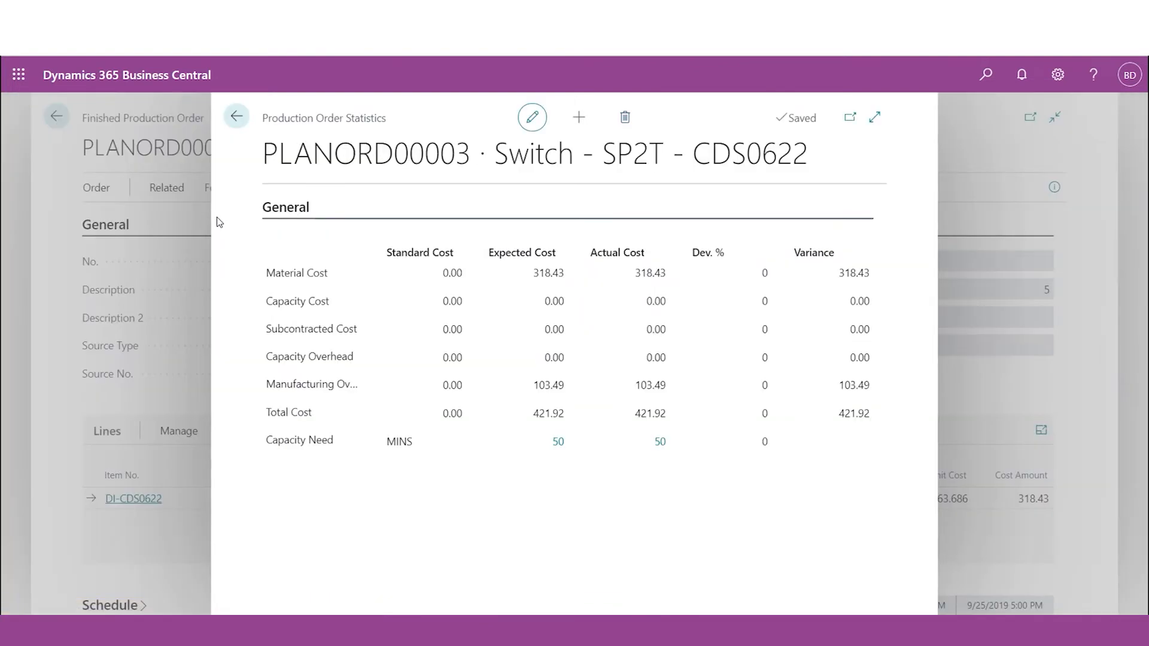
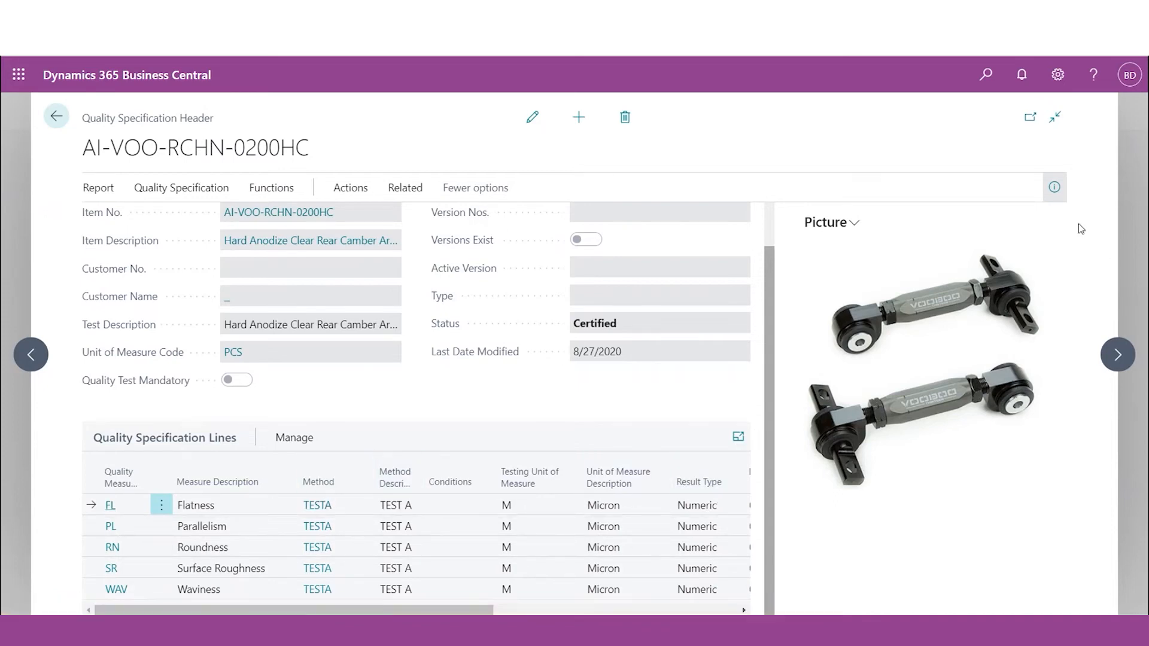
# Review the Hard Anodize Clear Rear Camber Arm quality specification with its picture pane hidden, and switch to quality test QC0000002.
pyautogui.click(1055, 187)
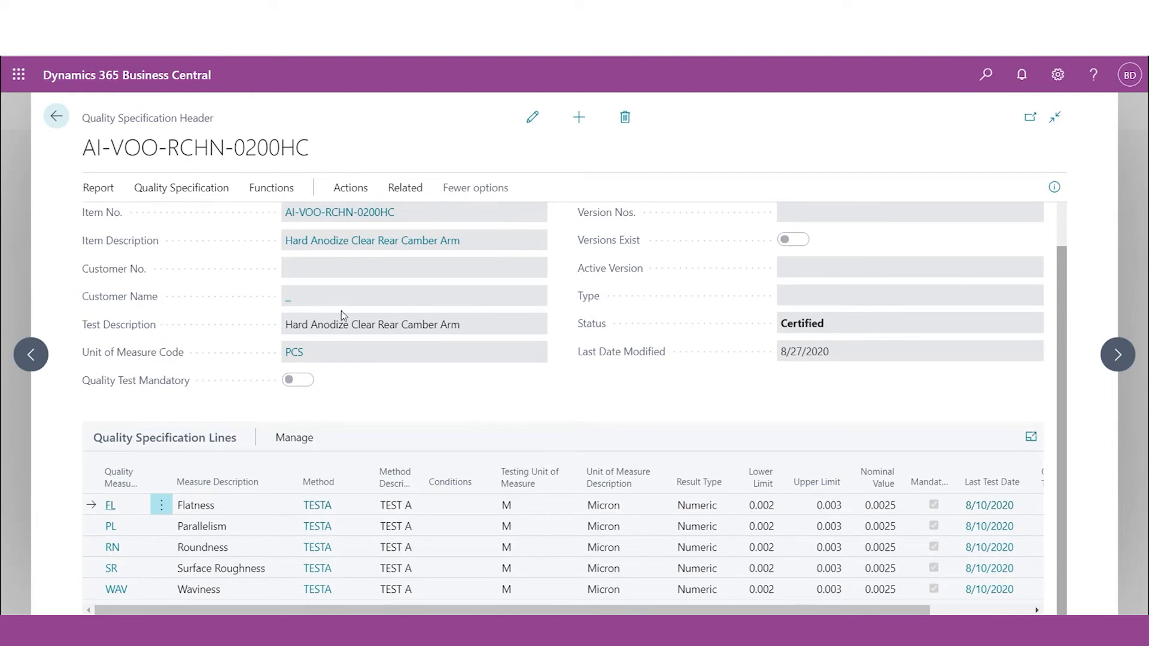
pyautogui.scroll(2, 623, 400)
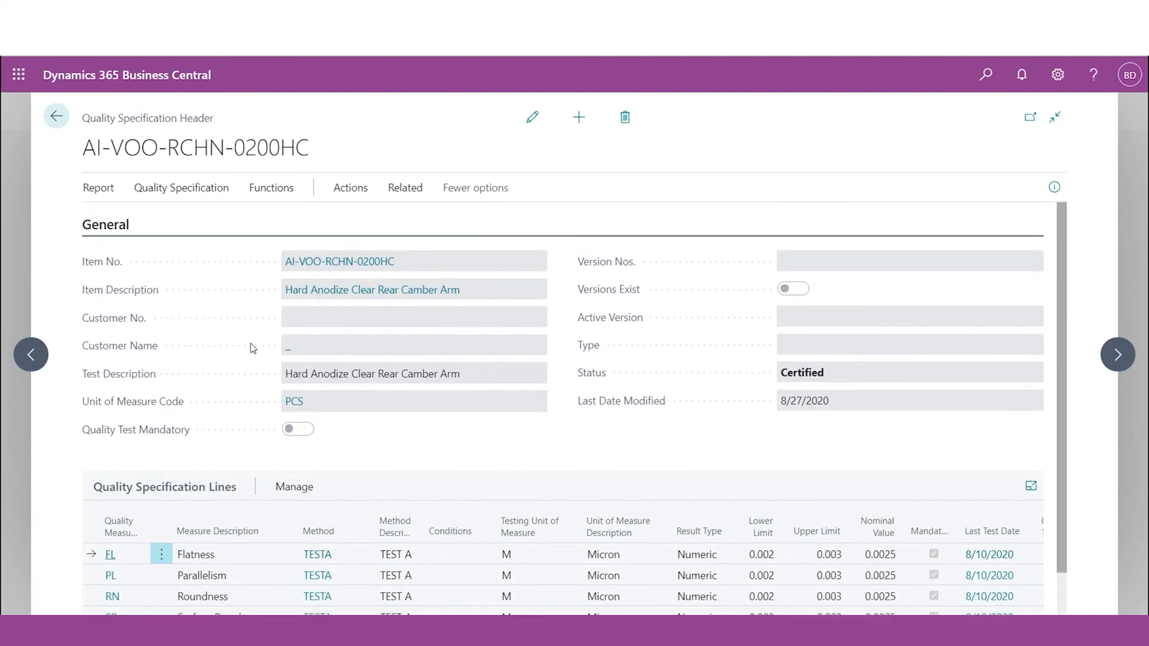
pyautogui.click(67, 115)
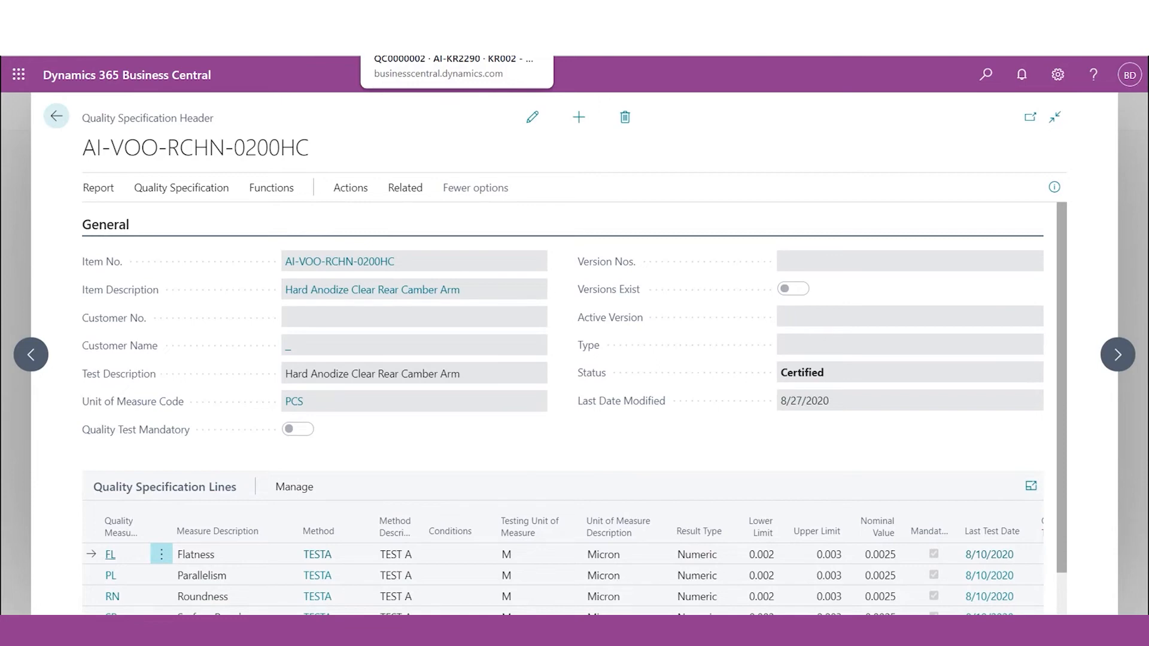
pyautogui.click(419, 24)
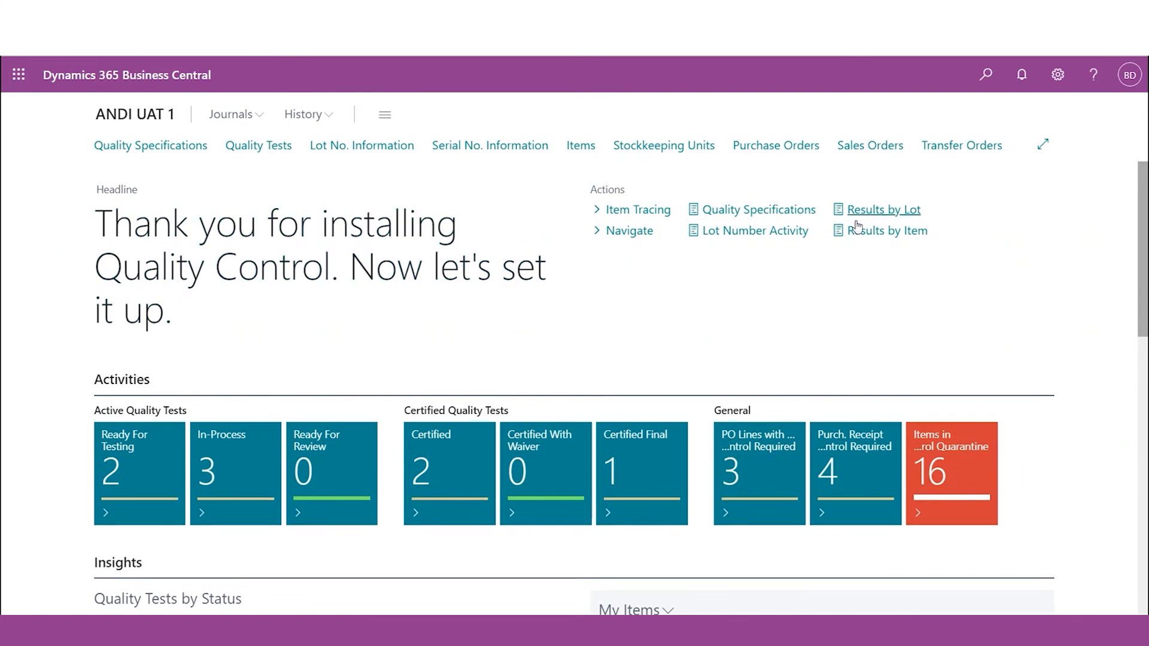
# View the Quality Specification report's request options, close them without printing, and review the quality control activities.
pyautogui.click(766, 211)
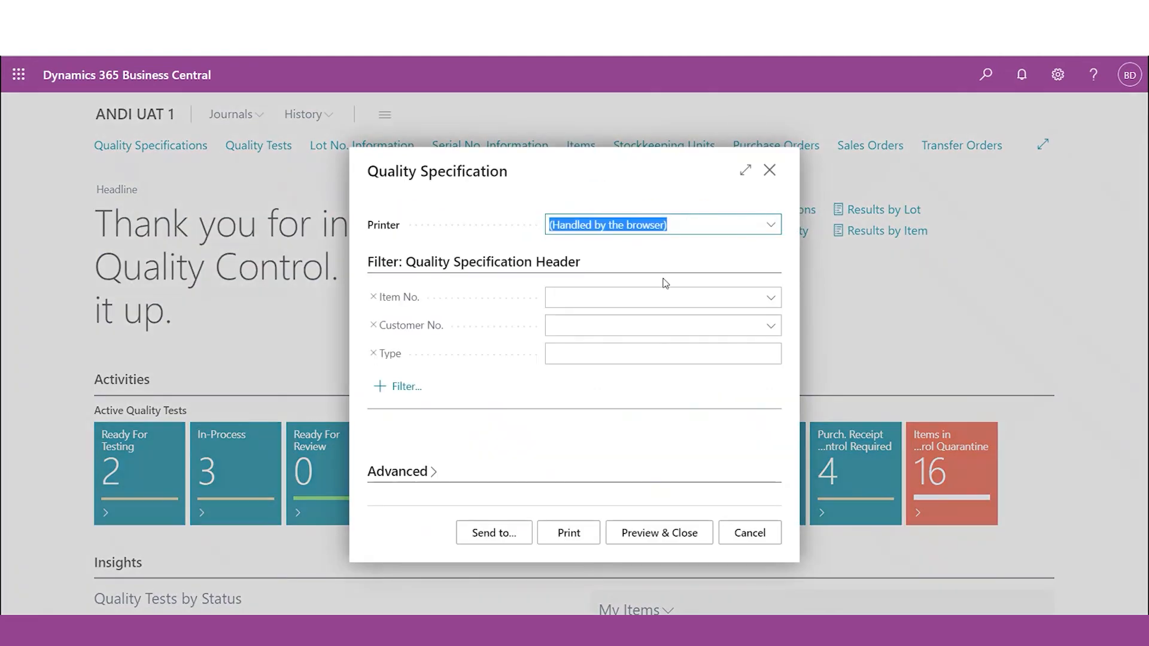
pyautogui.click(769, 170)
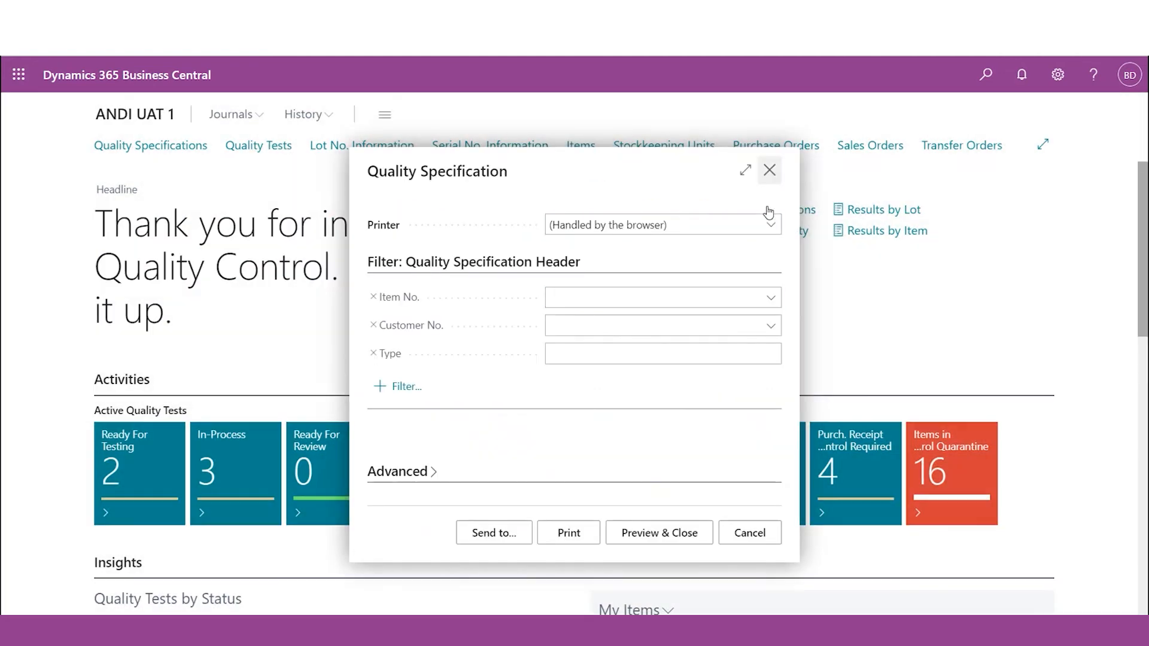
pyautogui.scroll(-3, 634, 359)
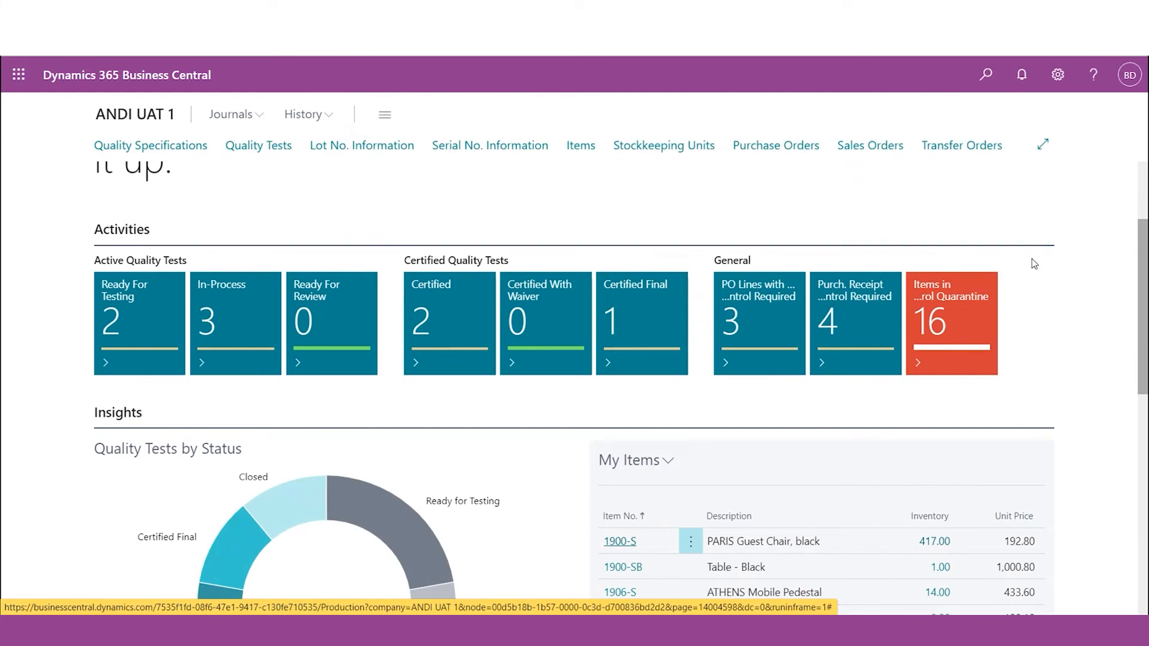
# Open quality test QC0000008 from the Ready For Testing list, hiding the list's details pane, and review its header and test lines.
pyautogui.click(129, 302)
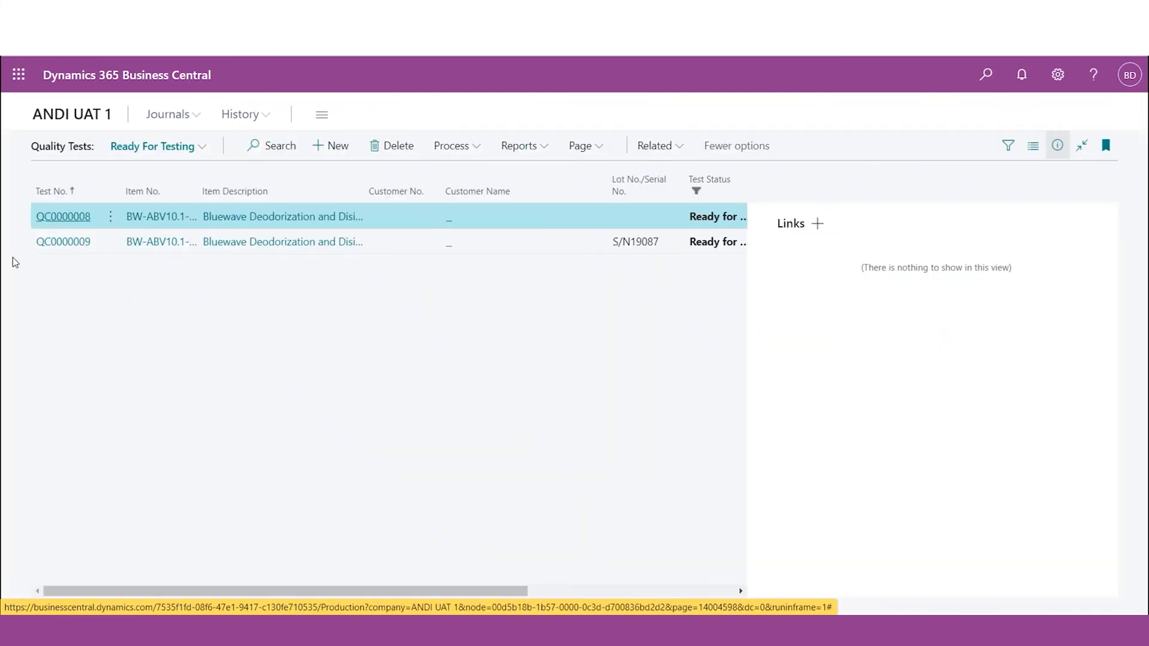
pyautogui.click(1058, 145)
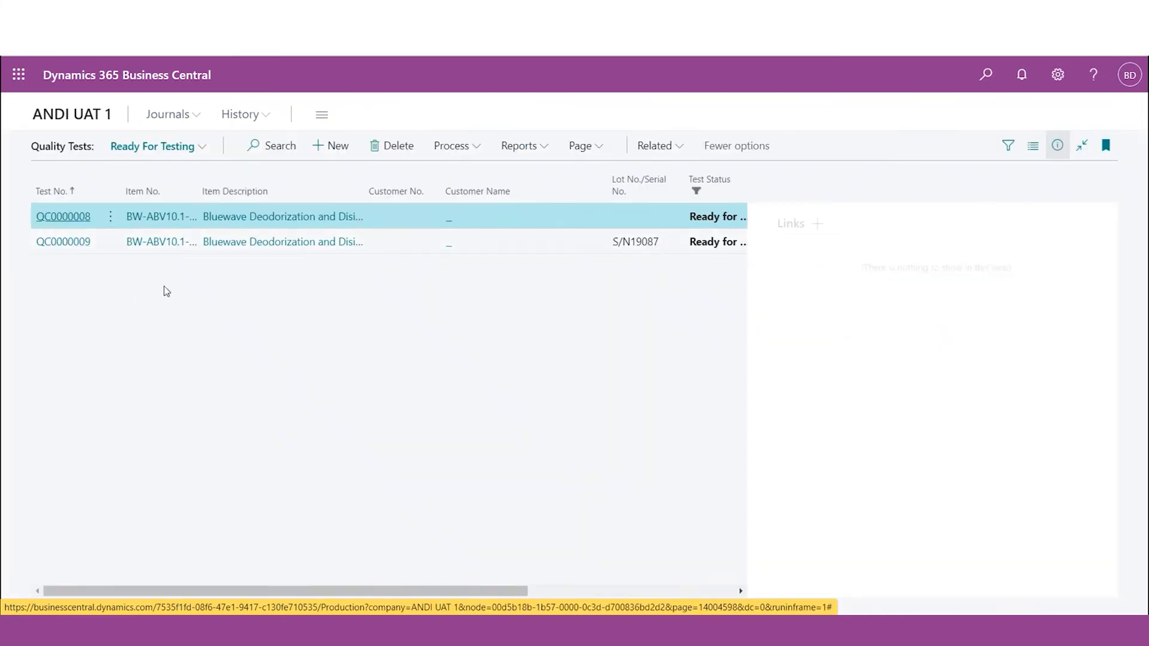
pyautogui.click(77, 217)
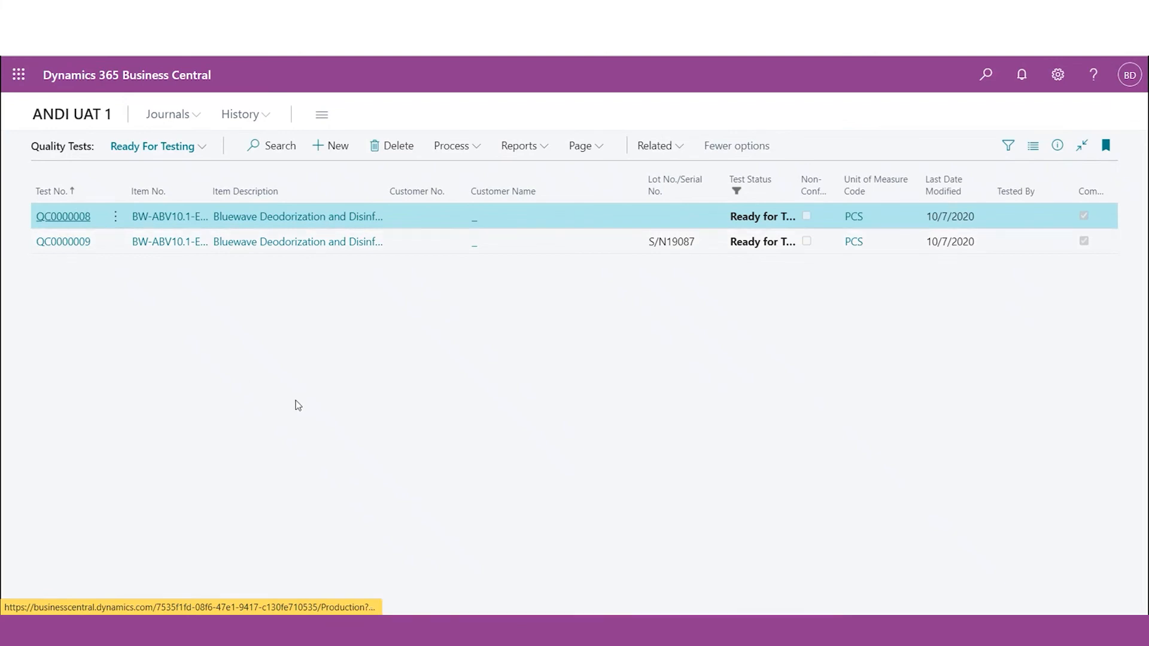
pyautogui.scroll(-1, 461, 359)
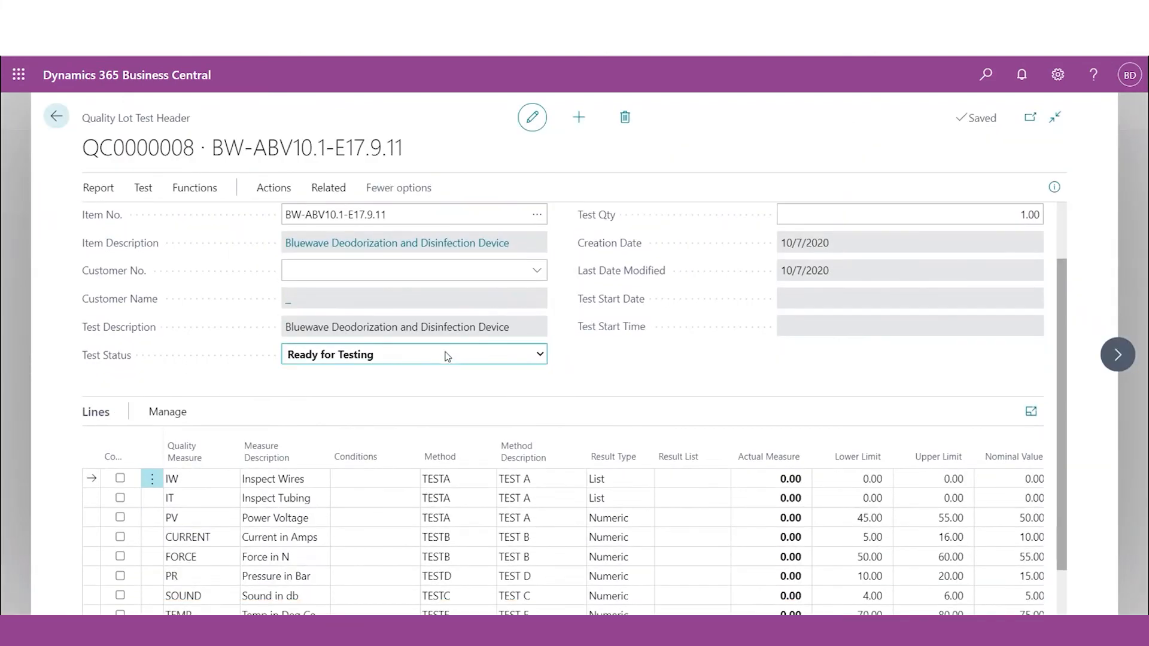
pyautogui.scroll(1, 284, 274)
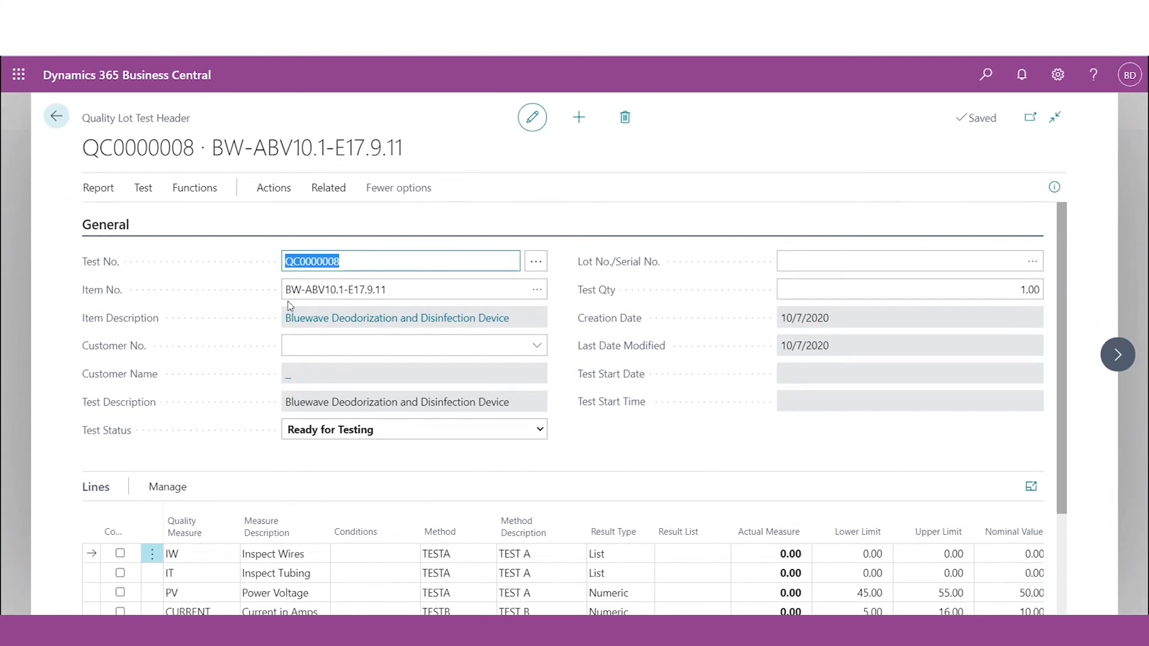
# Review the header of quality test QC0000008, checking its item number, the Customer No. choices and the available Test Status options without changing them.
pyautogui.click(407, 287)
pyautogui.moveTo(407, 287); pyautogui.dragTo(252, 312)
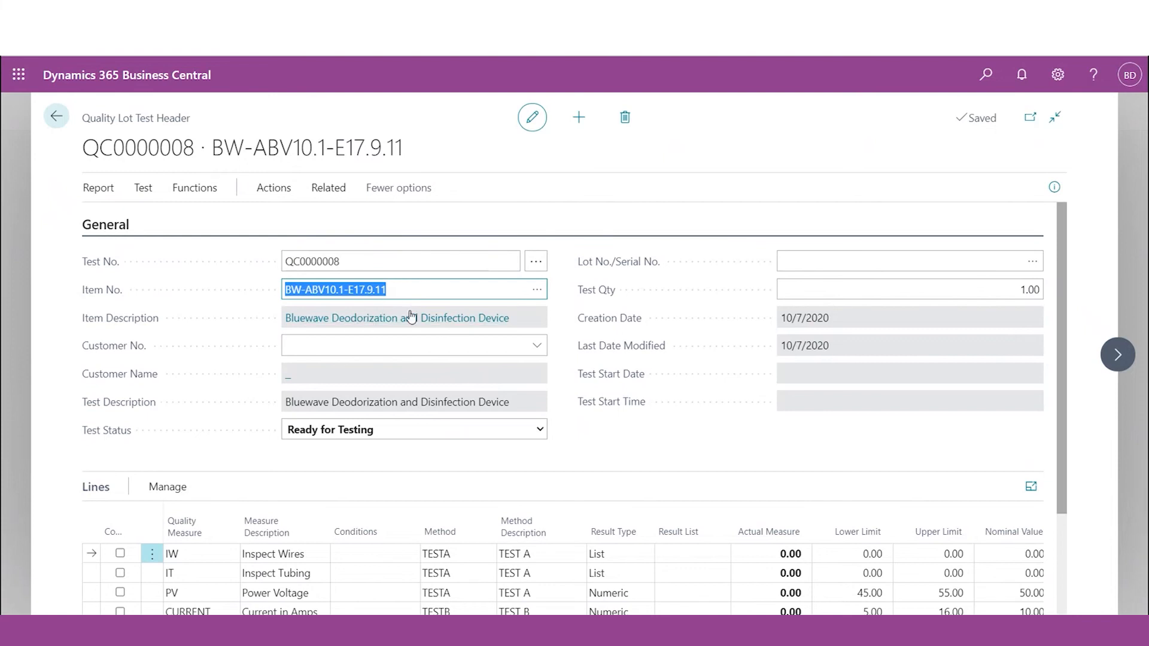
pyautogui.click(410, 345)
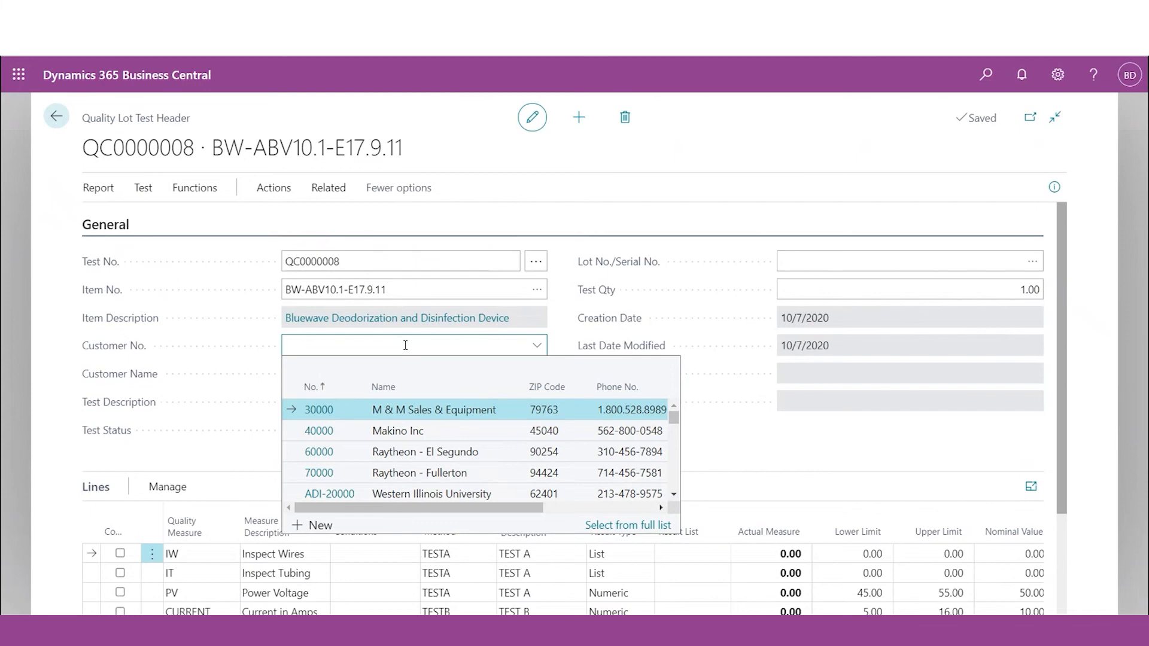
pyautogui.click(224, 335)
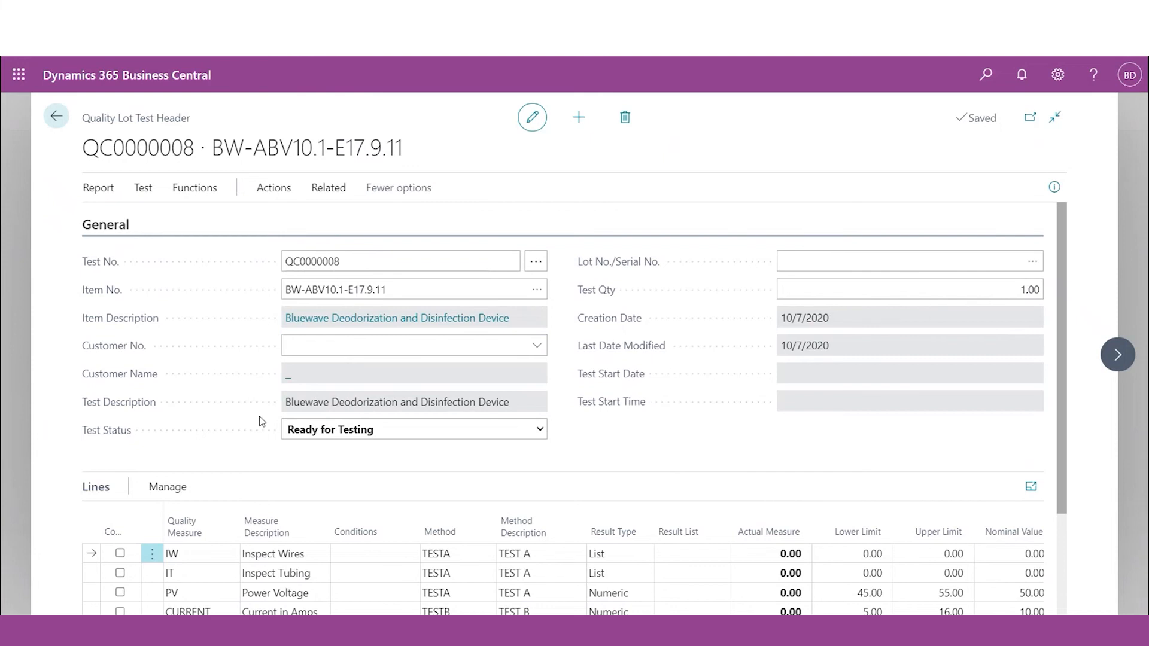
pyautogui.click(498, 429)
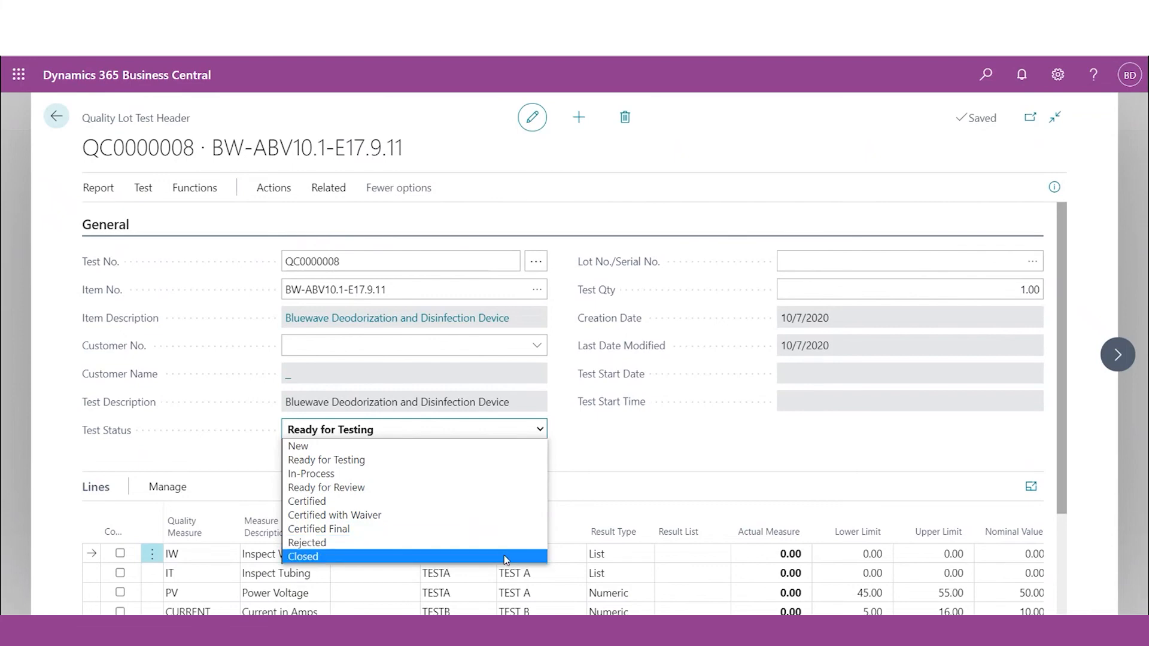
pyautogui.click(602, 482)
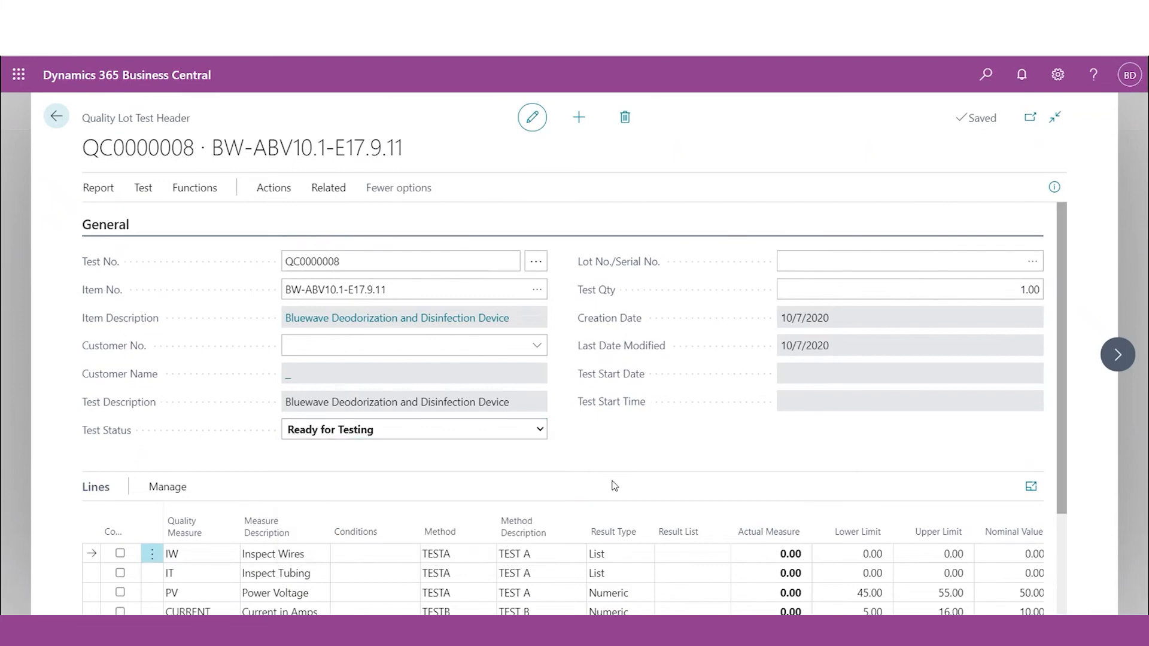
# Examine the methods and limits on the lines of test QC0000008, and return to the quality control home page.
pyautogui.scroll(-2, 607, 479)
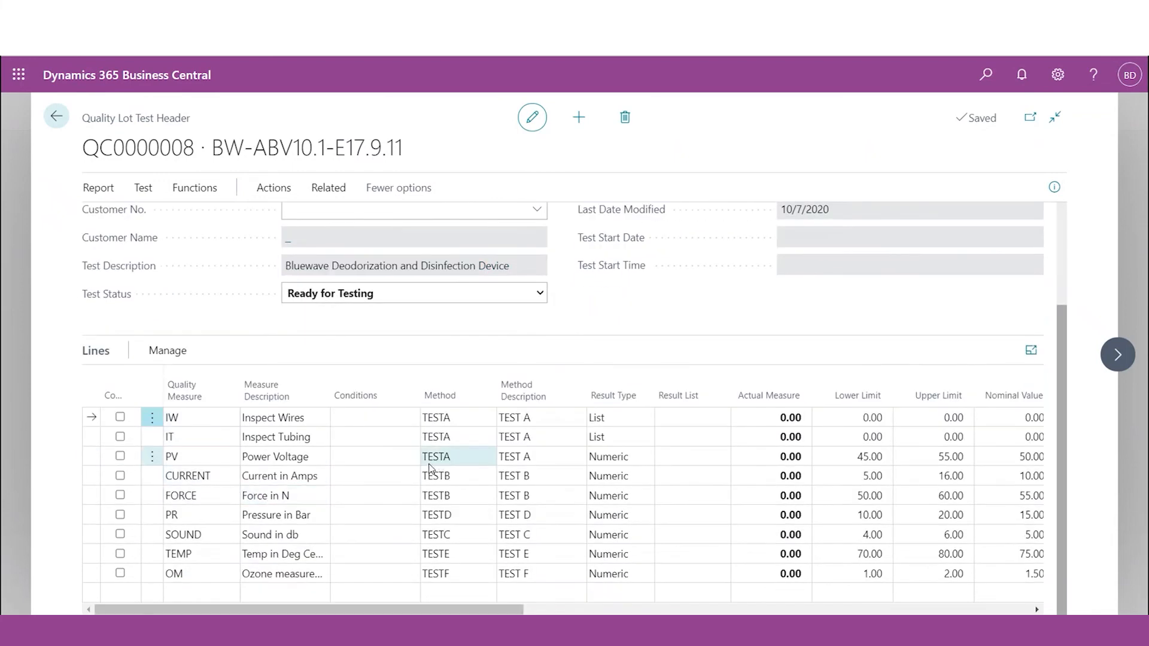
pyautogui.click(541, 417)
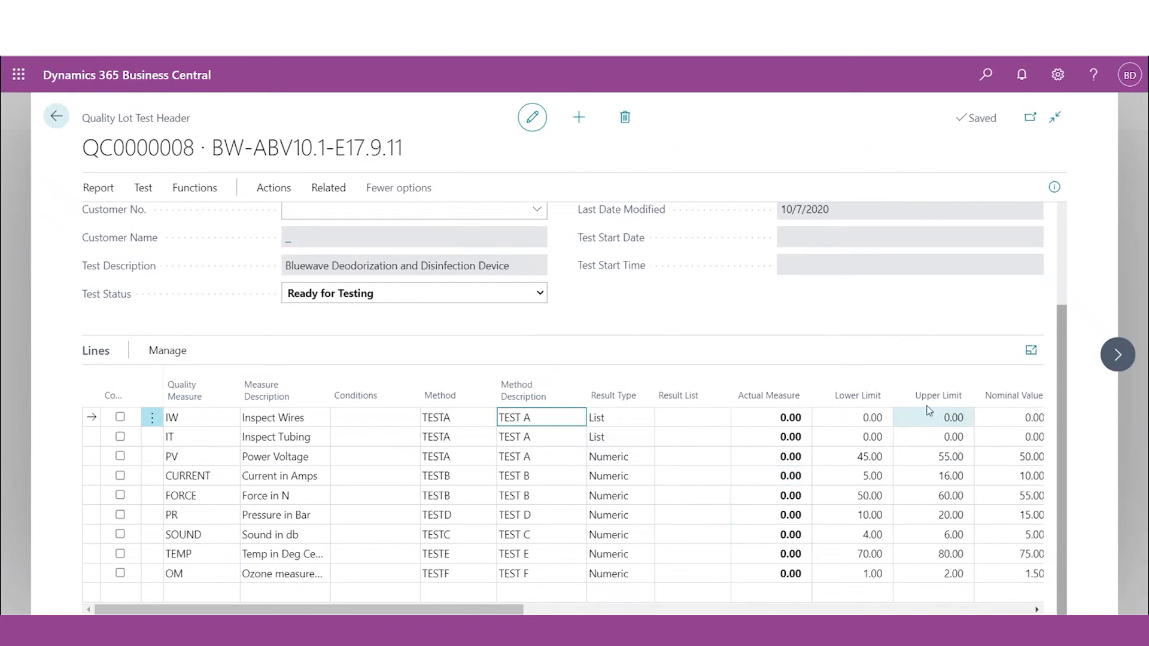
pyautogui.click(53, 120)
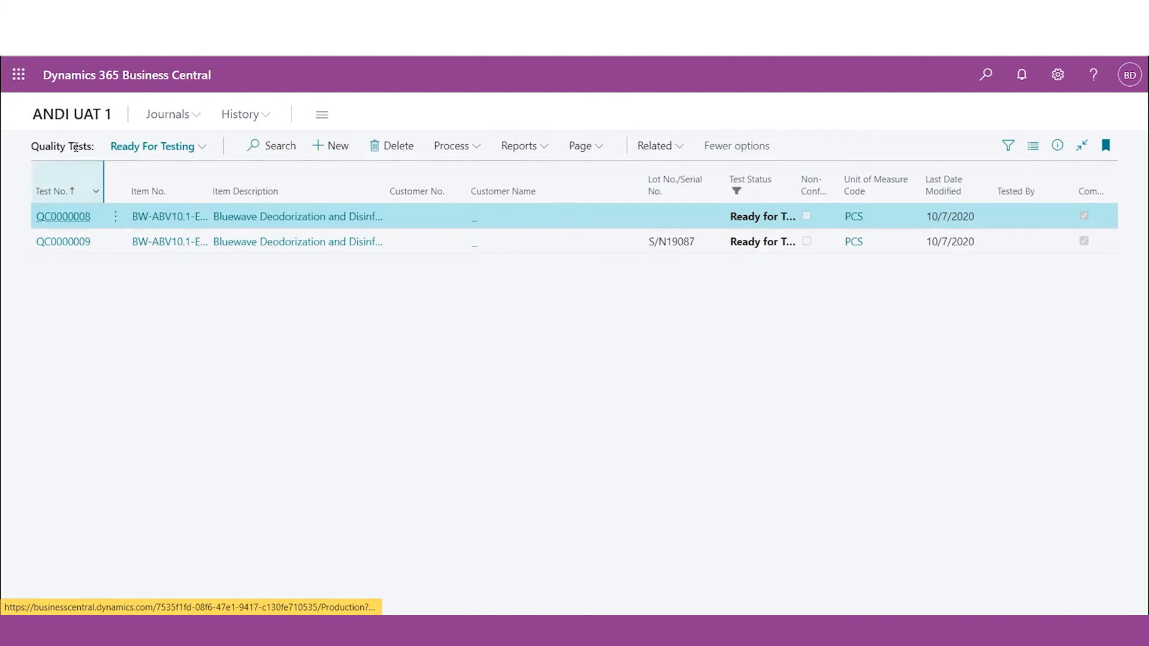
pyautogui.click(57, 112)
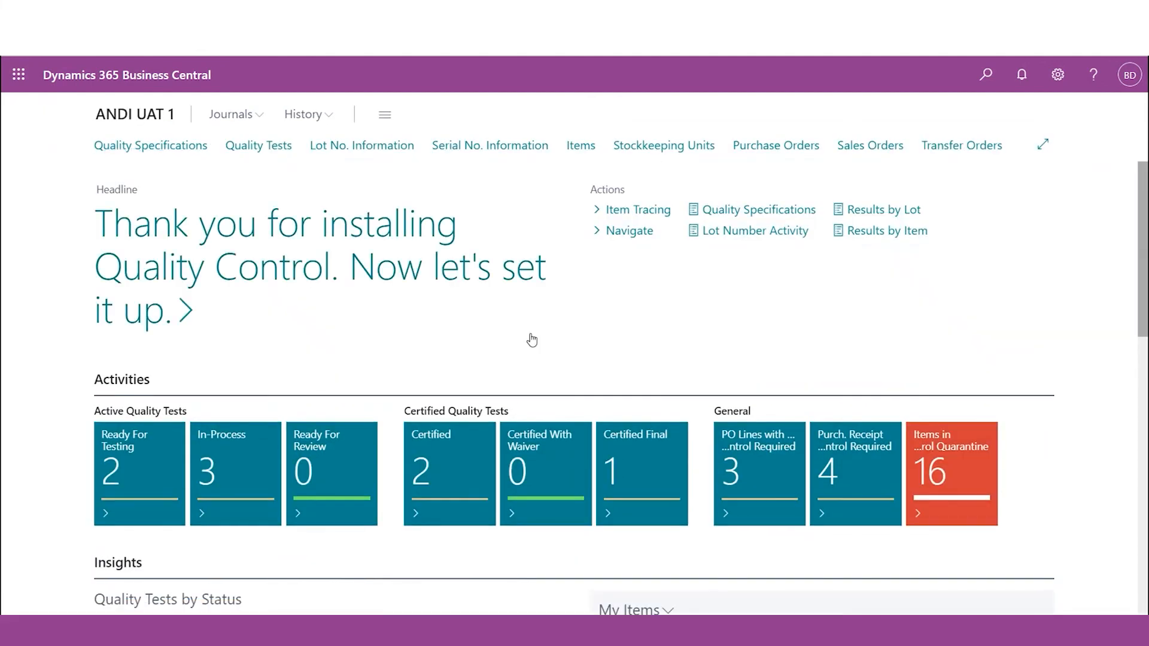
# Open in-process quality test QC00001, compare its actual measures with the lower and upper limits, and return to the home page.
pyautogui.click(209, 467)
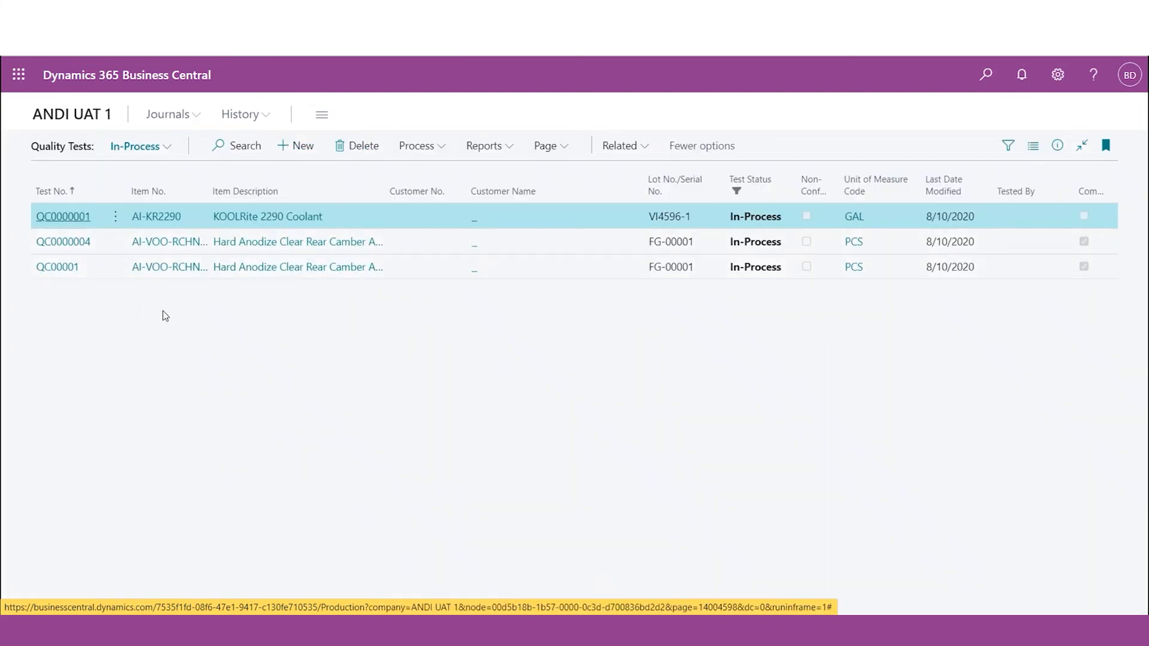
pyautogui.click(53, 268)
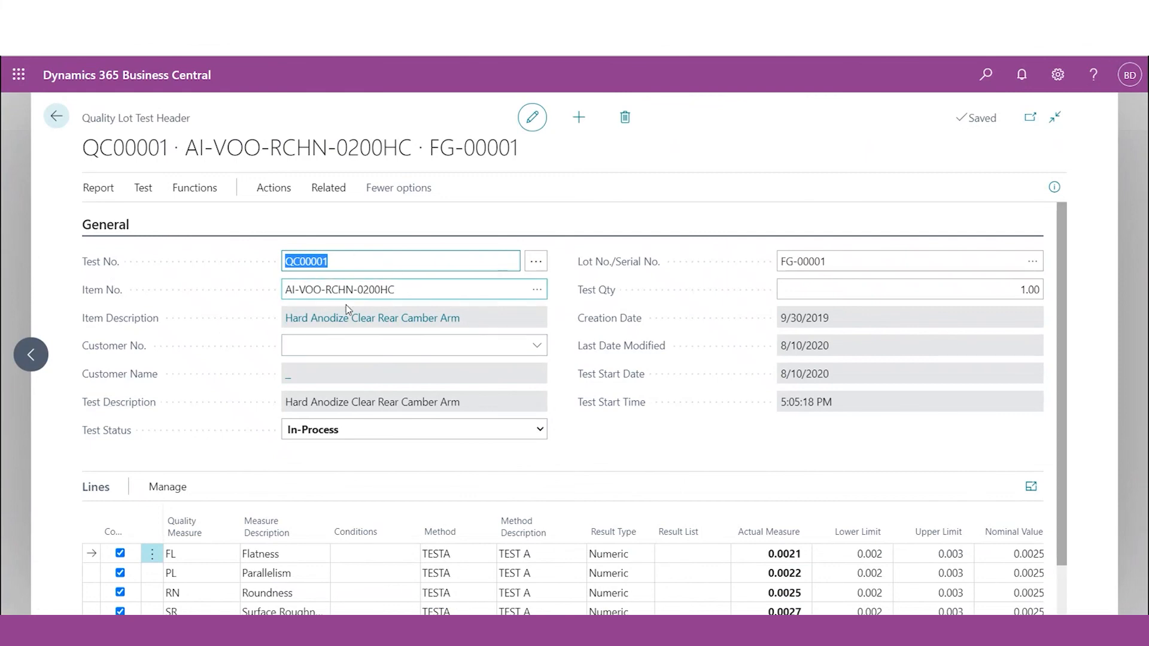
pyautogui.scroll(-1, 240, 554)
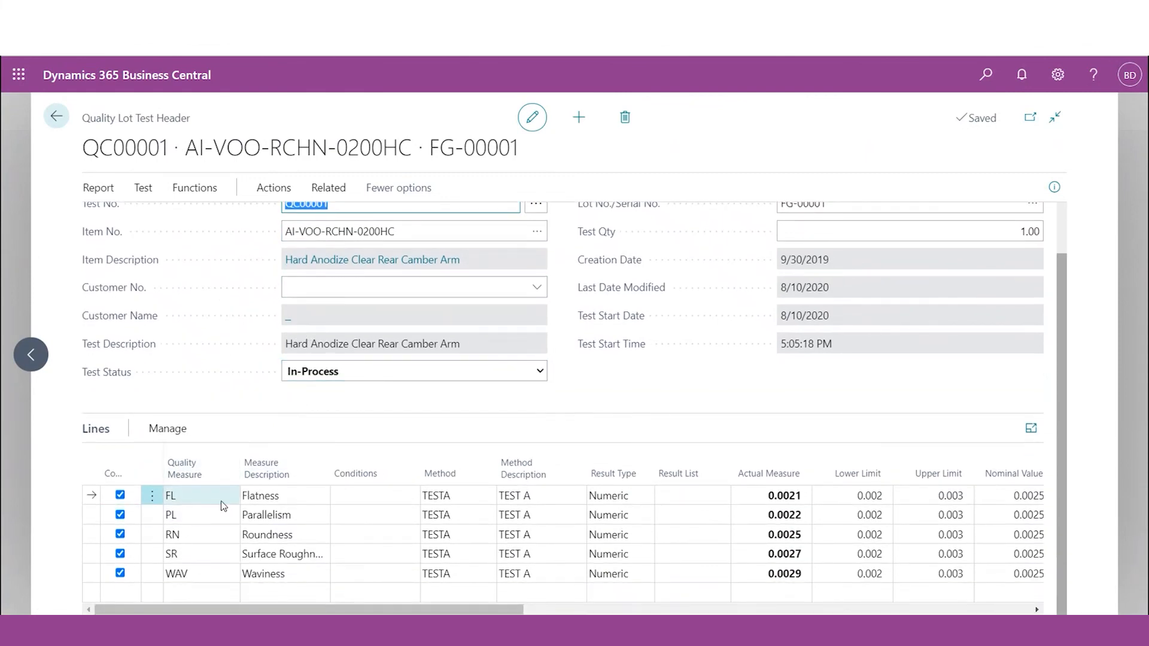
pyautogui.click(288, 499)
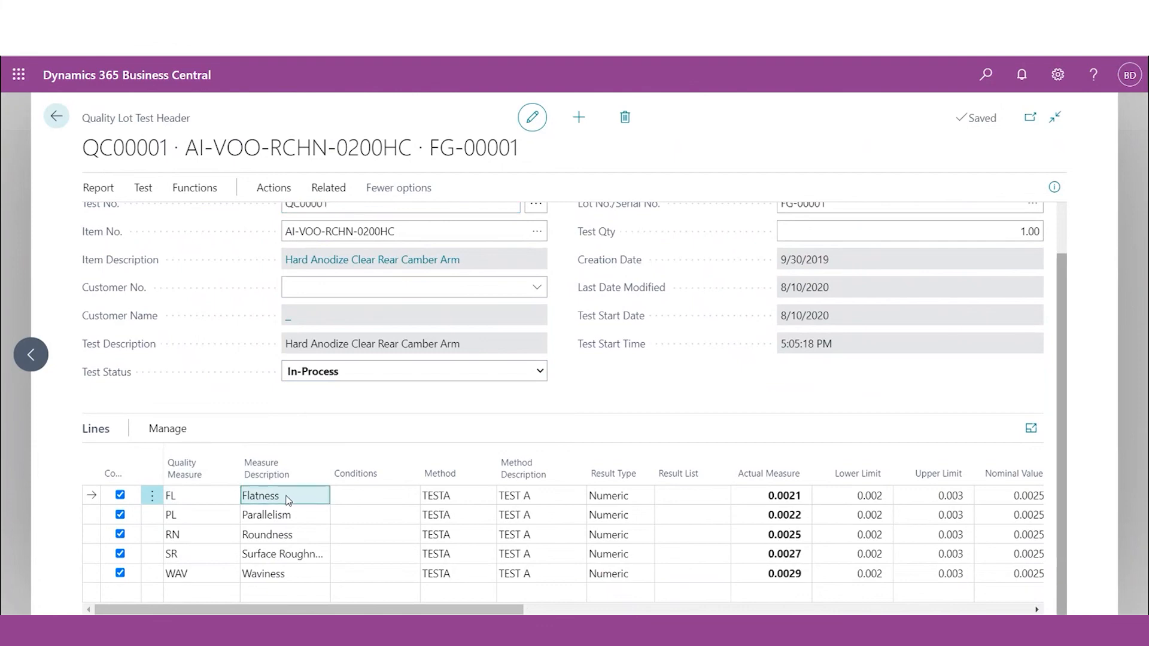
pyautogui.click(301, 518)
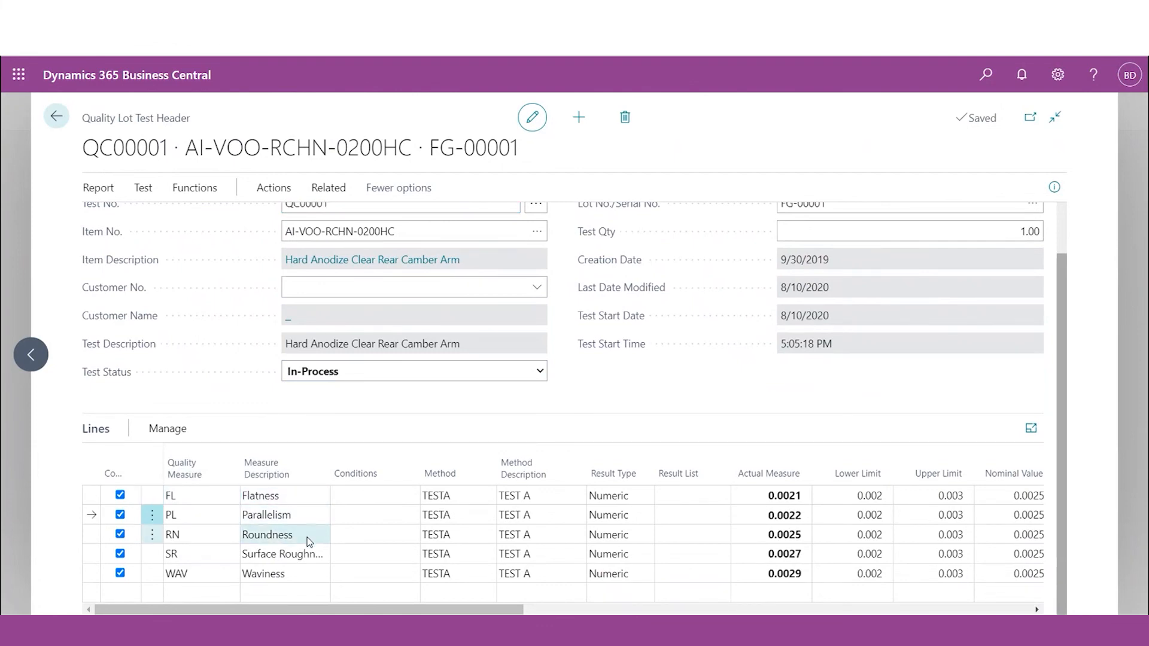
pyautogui.click(312, 558)
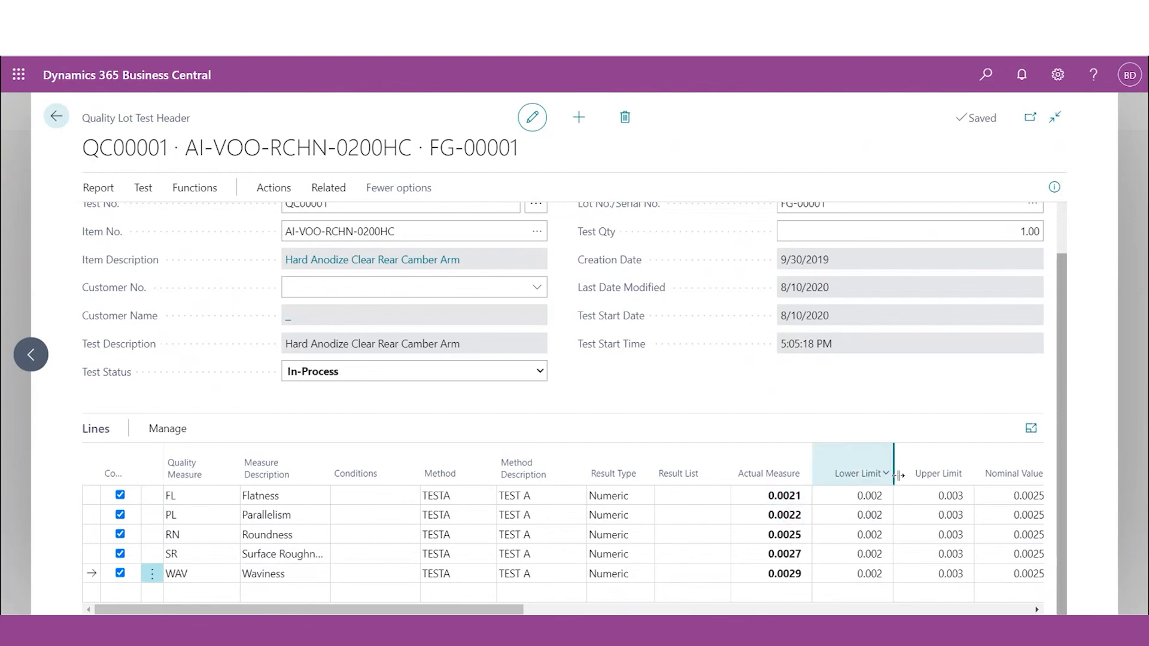
pyautogui.click(942, 494)
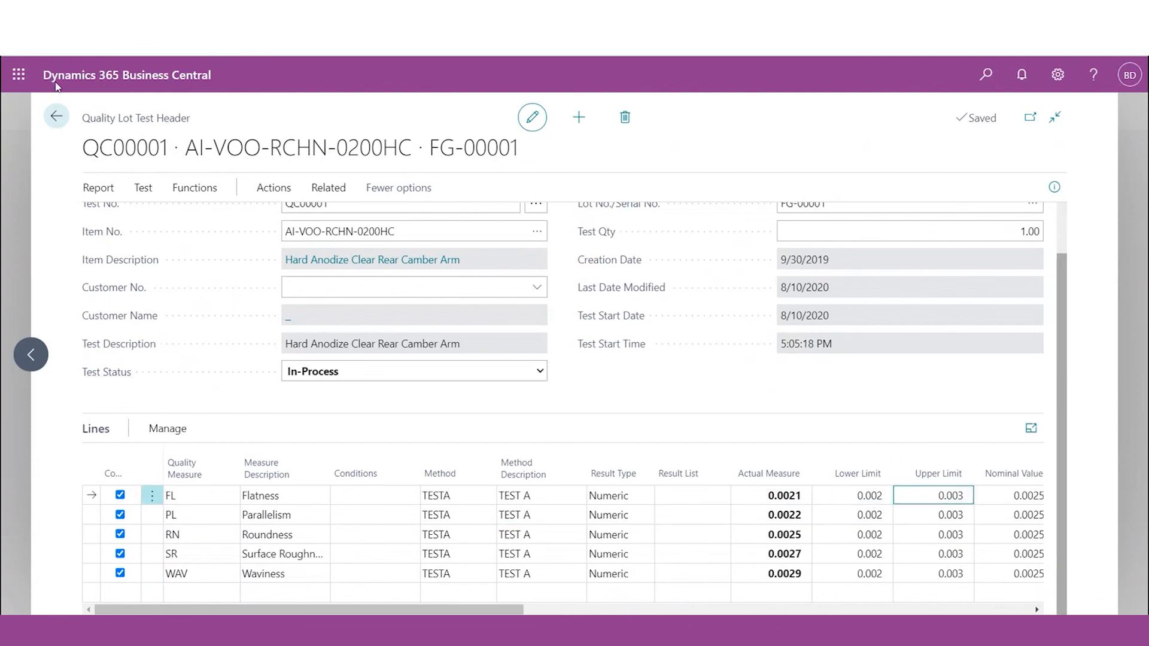
pyautogui.click(54, 117)
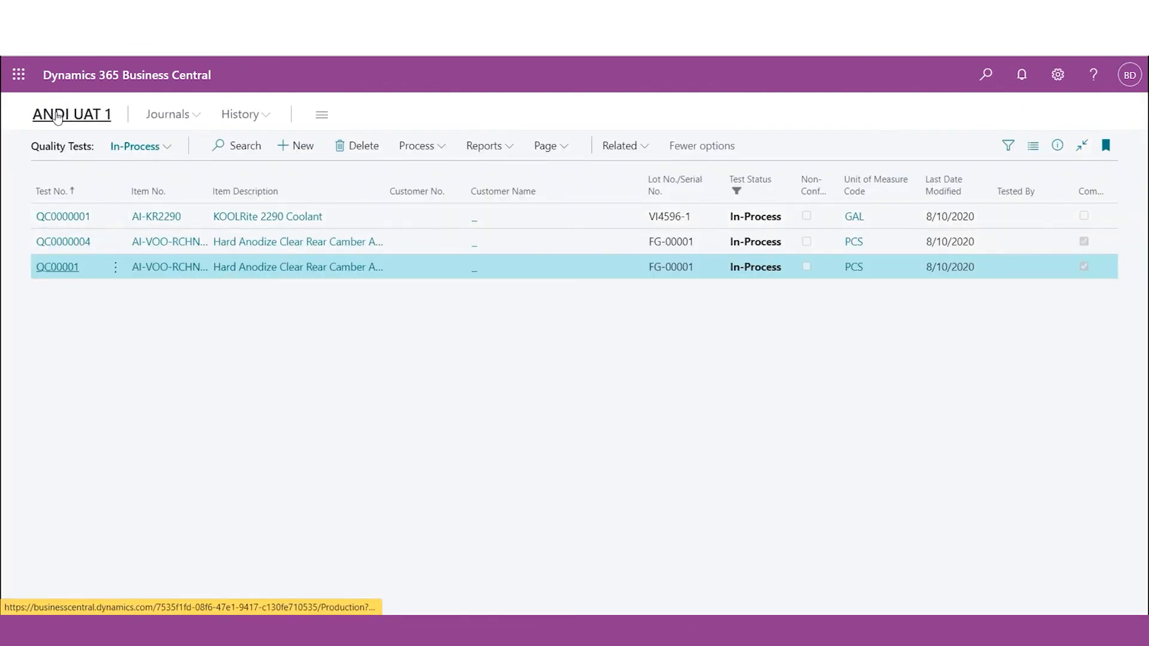
pyautogui.click(68, 117)
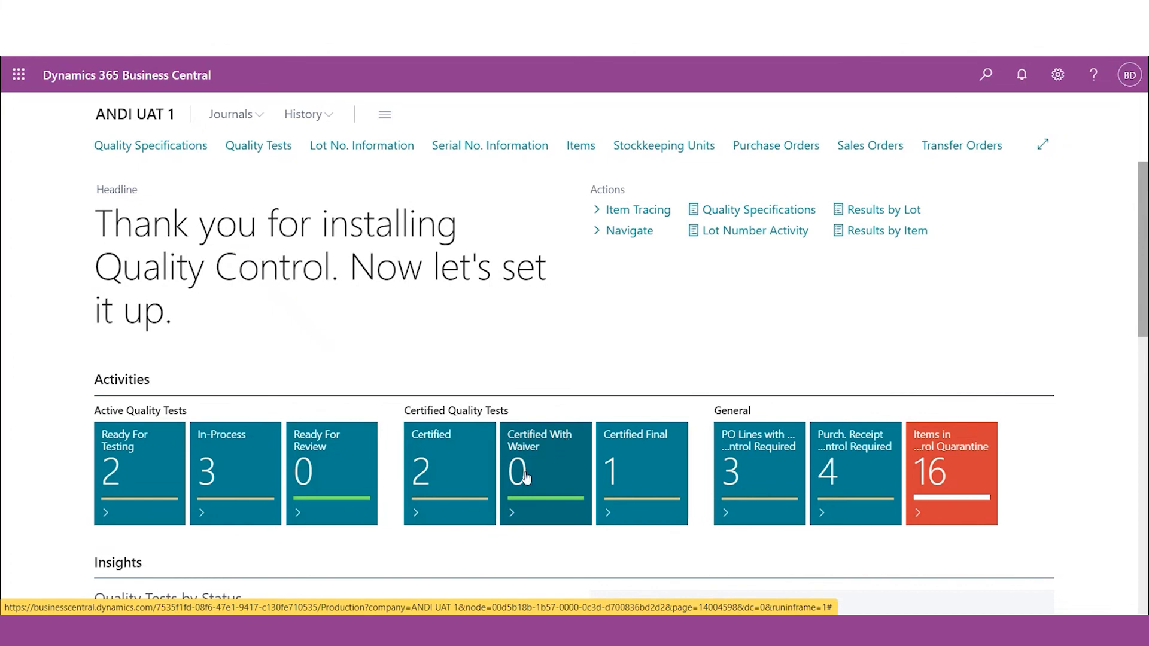
# View the list of Certified quality tests, and examine the Quality Tests by Status chart on the home page.
pyautogui.click(441, 453)
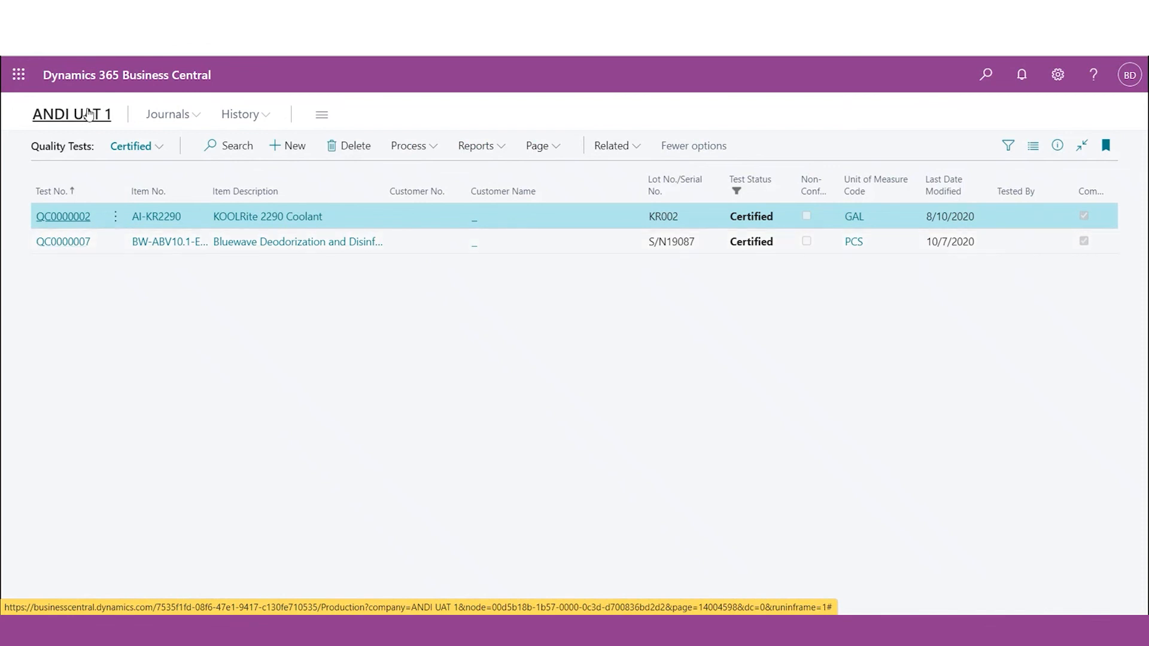
pyautogui.click(63, 114)
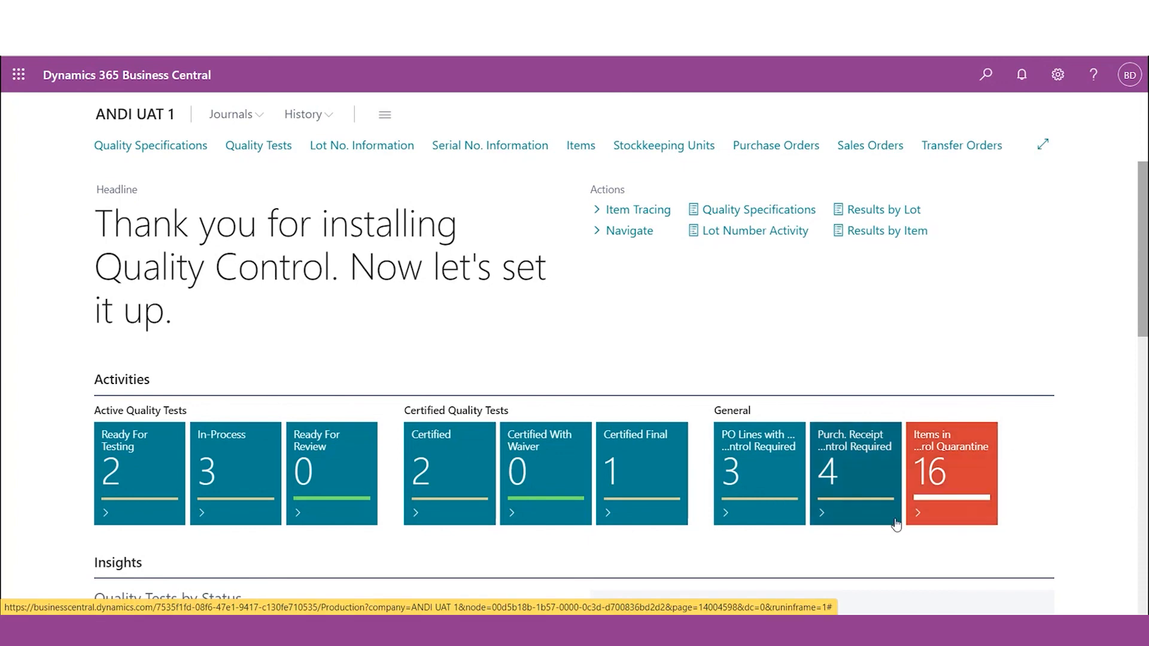
pyautogui.scroll(-3, 898, 520)
pyautogui.scroll(-3, 101, 563)
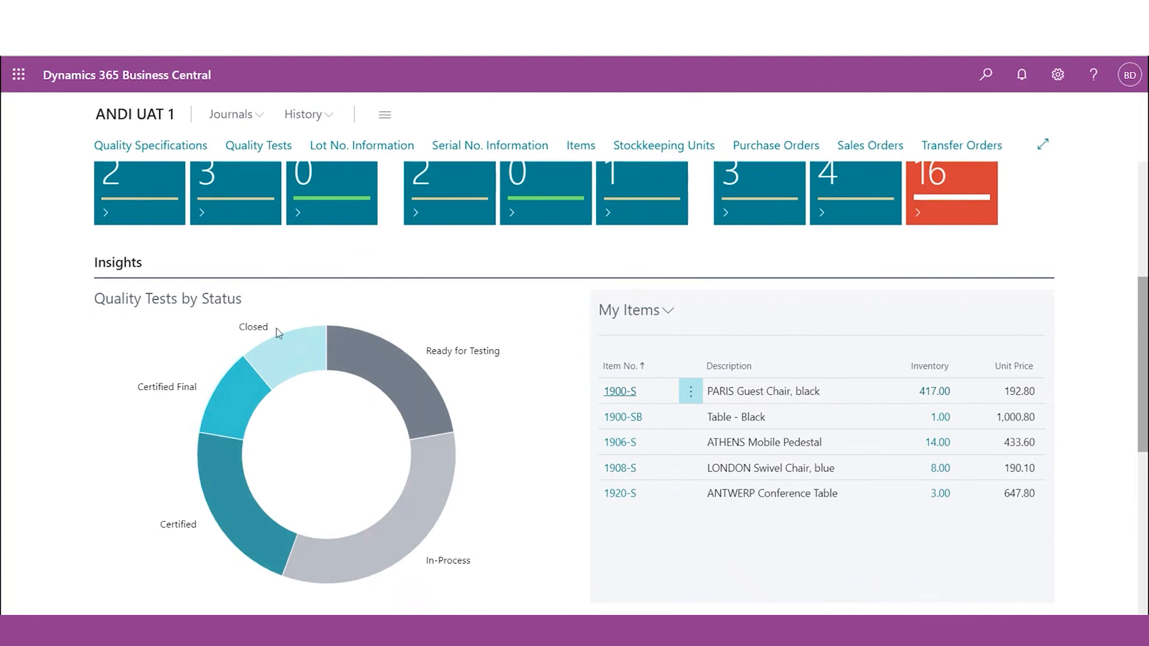
pyautogui.moveTo(386, 358)
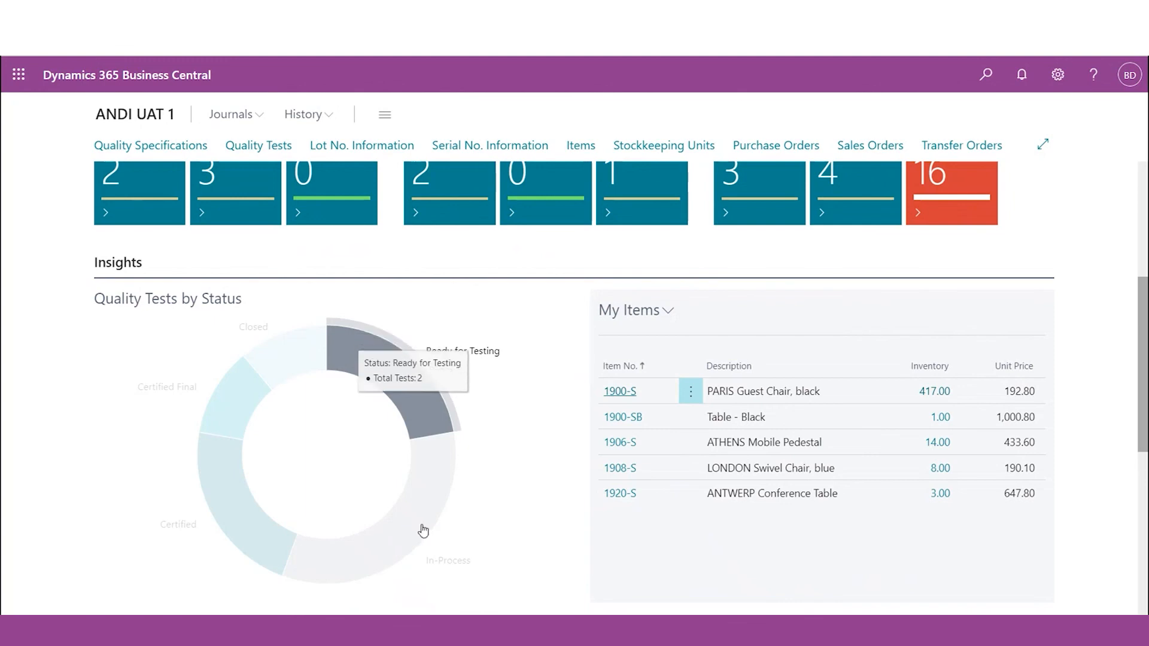
pyautogui.moveTo(482, 549)
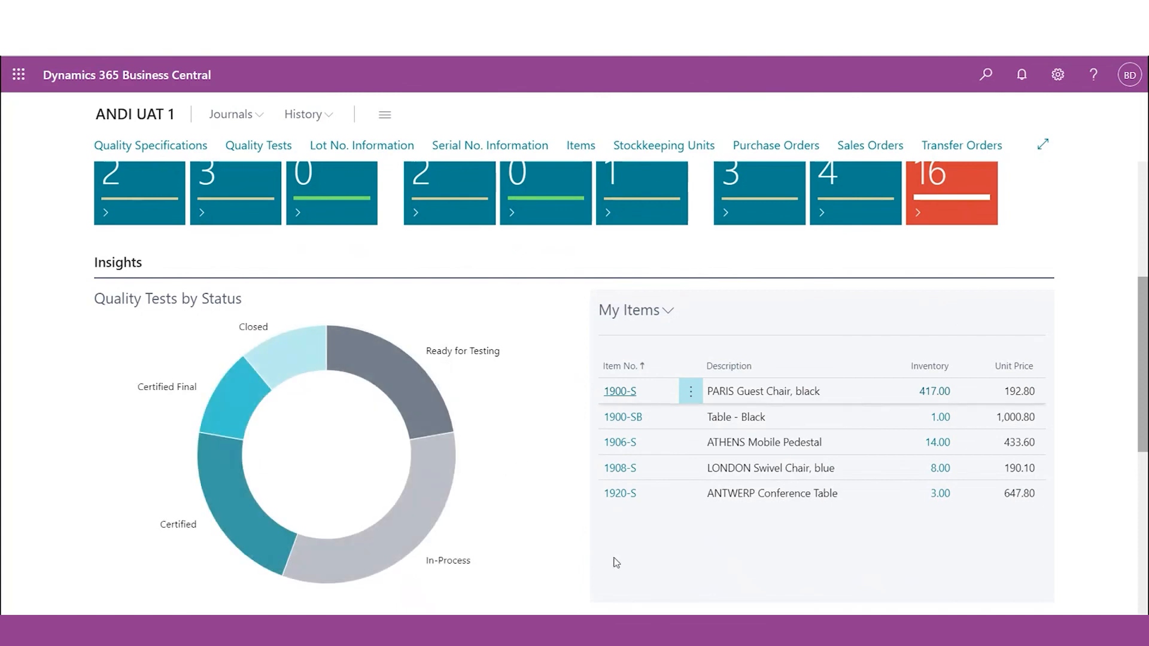
# Browse the reports in the Report Inbox on the home page and return to the quality control activities.
pyautogui.scroll(-4, 571, 467)
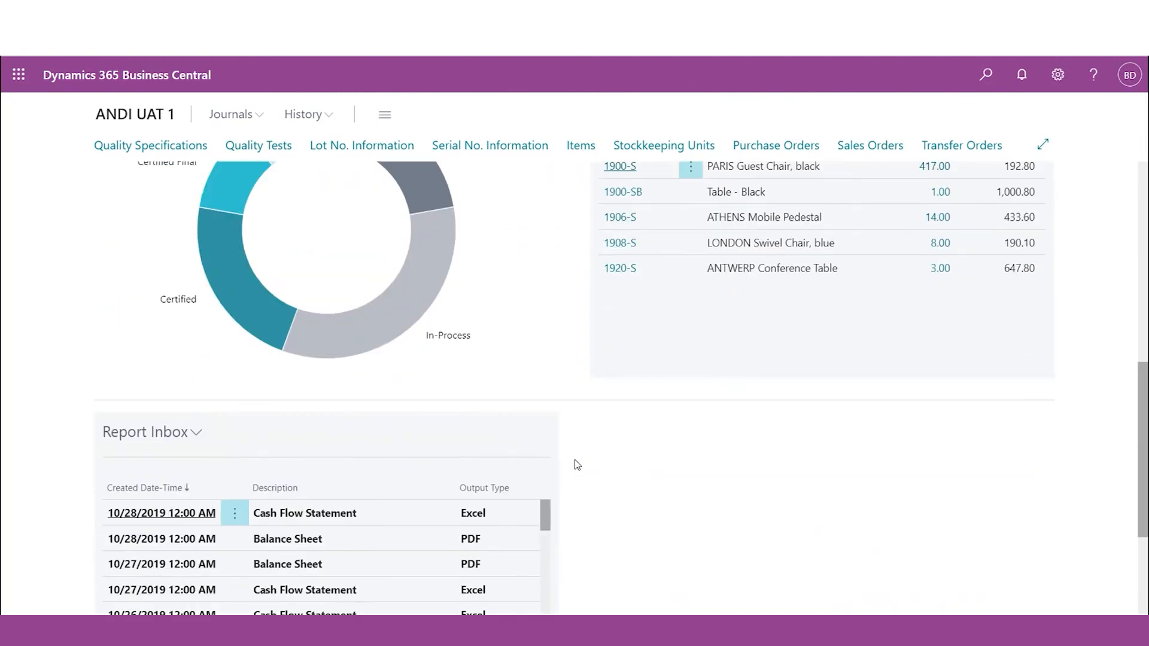
pyautogui.scroll(-3, 576, 467)
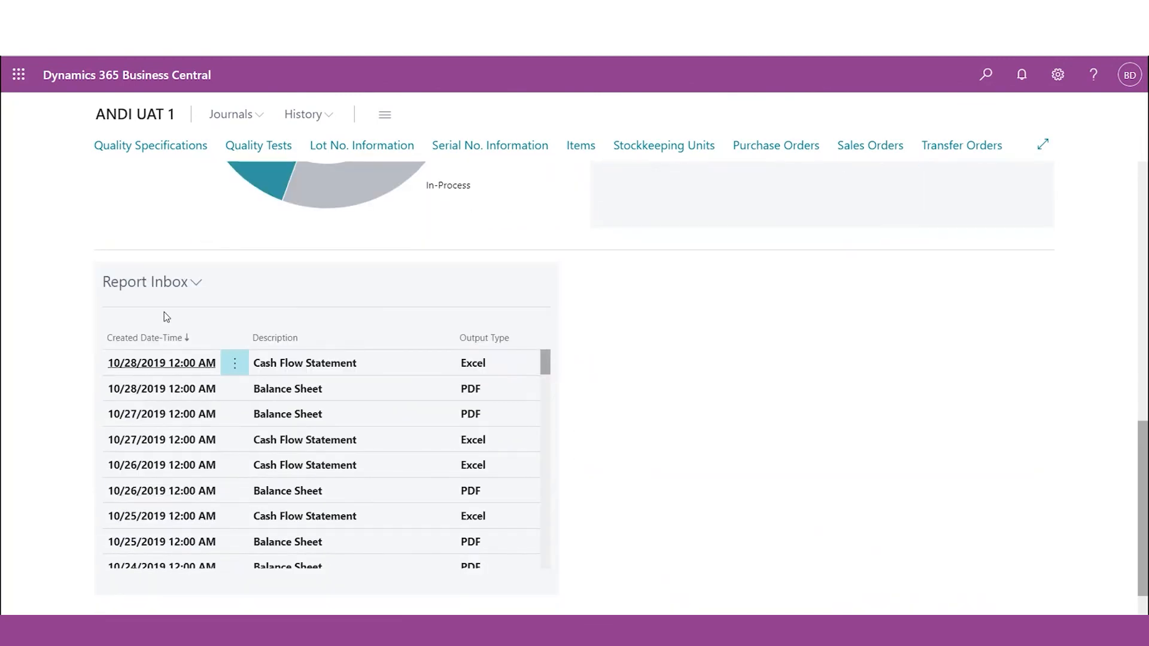
pyautogui.scroll(-3, 286, 459)
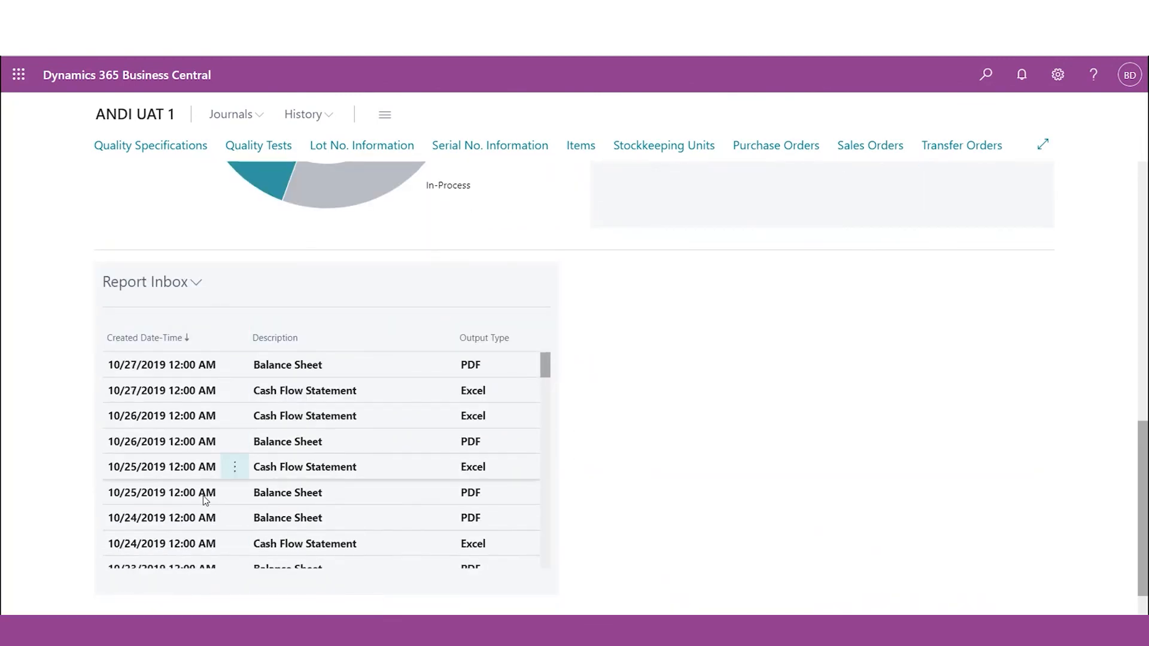
pyautogui.scroll(-1, 607, 392)
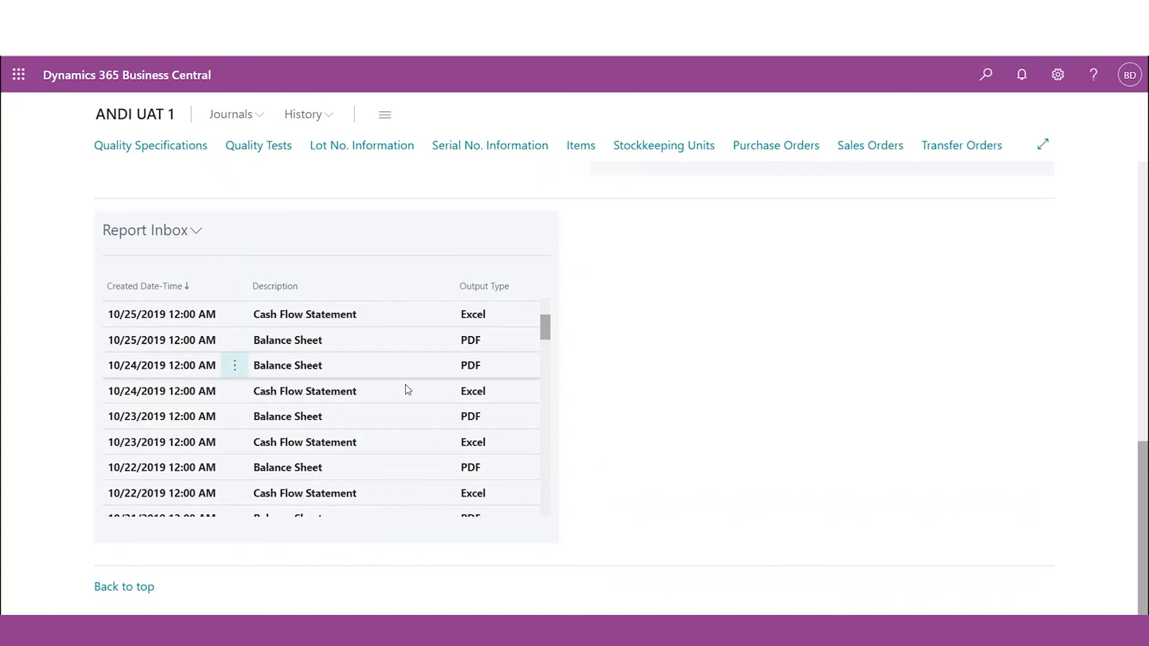
pyautogui.scroll(-1, 508, 360)
pyautogui.scroll(-5, 509, 360)
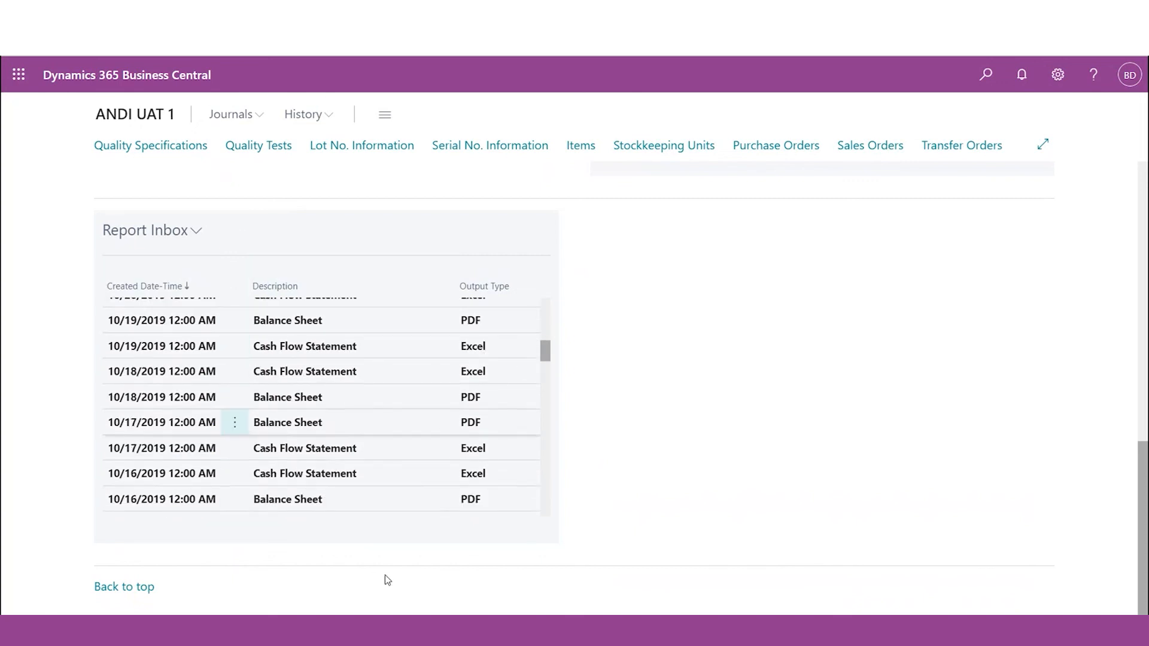
pyautogui.scroll(-2, 335, 343)
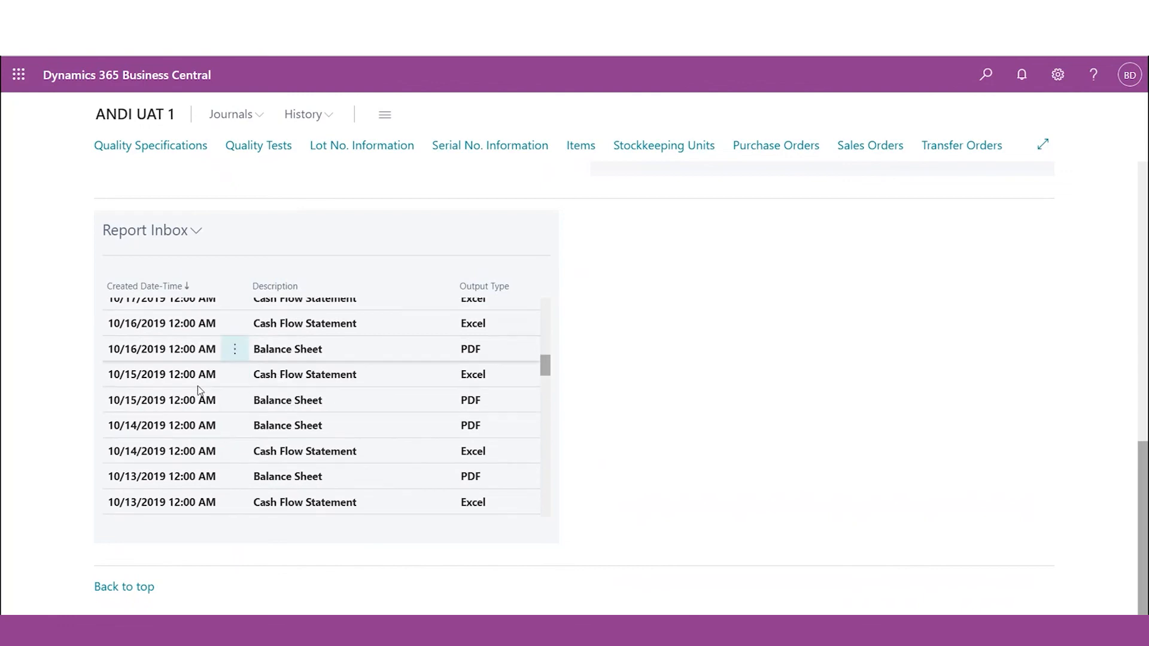
pyautogui.scroll(15, 757, 378)
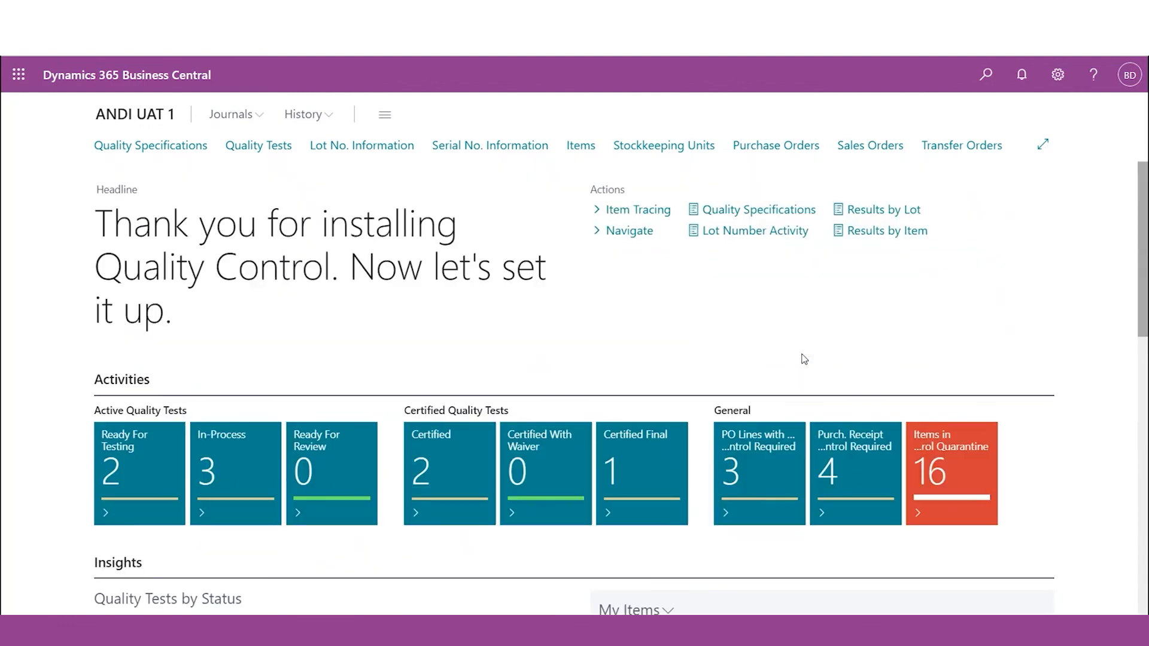